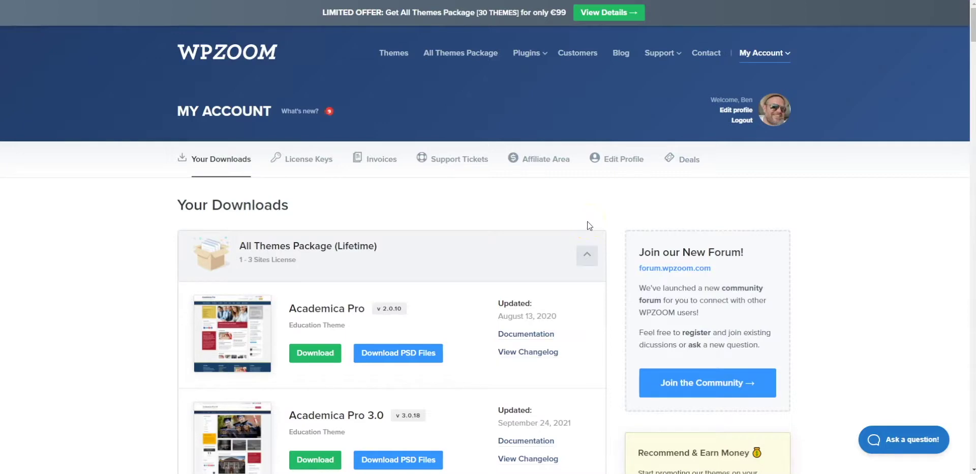
Find Inspiro PRO in the WPZOOM downloads list and download wpzoom-inspiro-pro.zip.
{"action": "scroll", "coordinate": [508, 193], "scroll_direction": "down", "scroll_amount": 4}
{"action": "scroll", "coordinate": [498, 192], "scroll_direction": "up", "scroll_amount": 4}
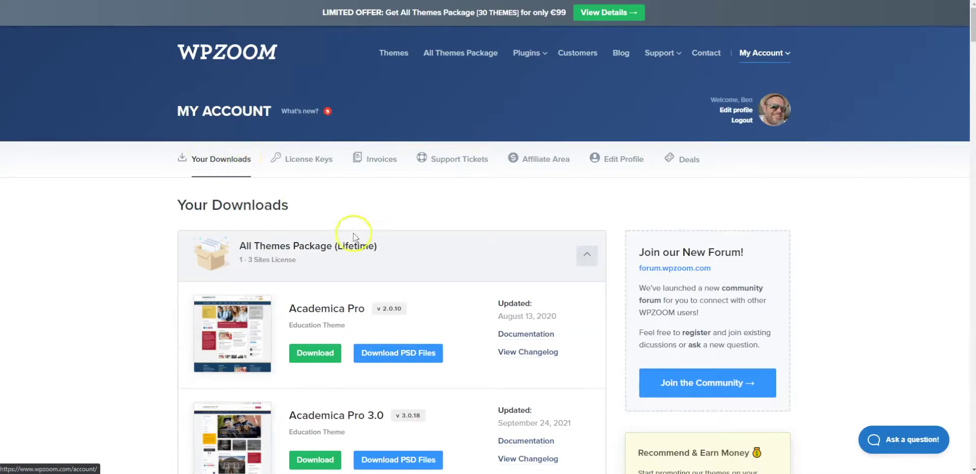
{"action": "scroll", "coordinate": [376, 241], "scroll_direction": "down", "scroll_amount": 15}
{"action": "scroll", "coordinate": [364, 244], "scroll_direction": "down", "scroll_amount": 20}
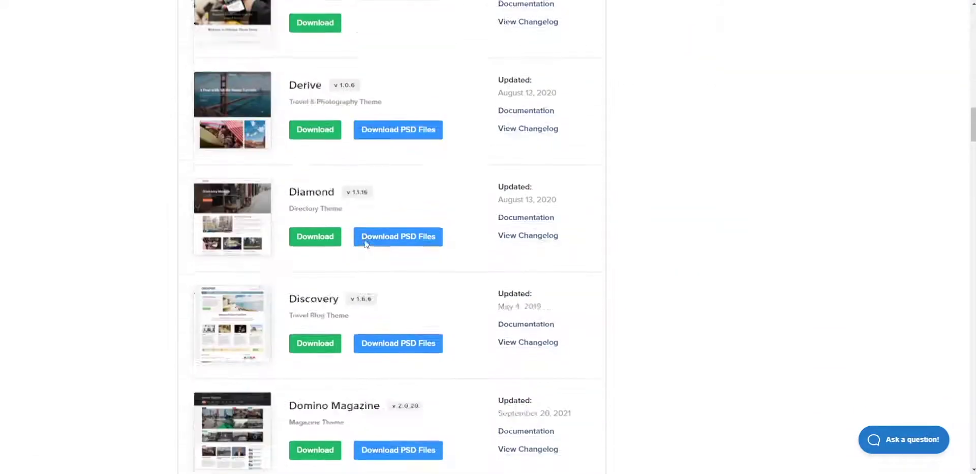
{"action": "scroll", "coordinate": [365, 241], "scroll_direction": "down", "scroll_amount": 16}
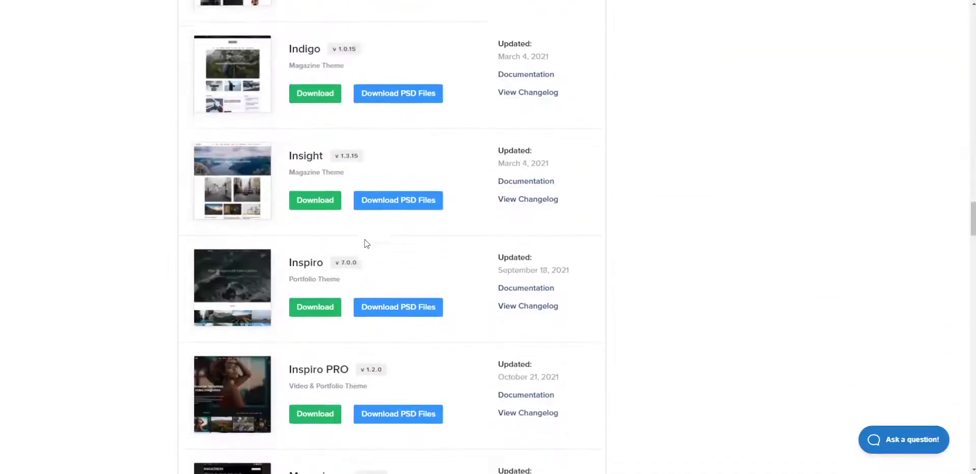
{"action": "left_click", "coordinate": [321, 174]}
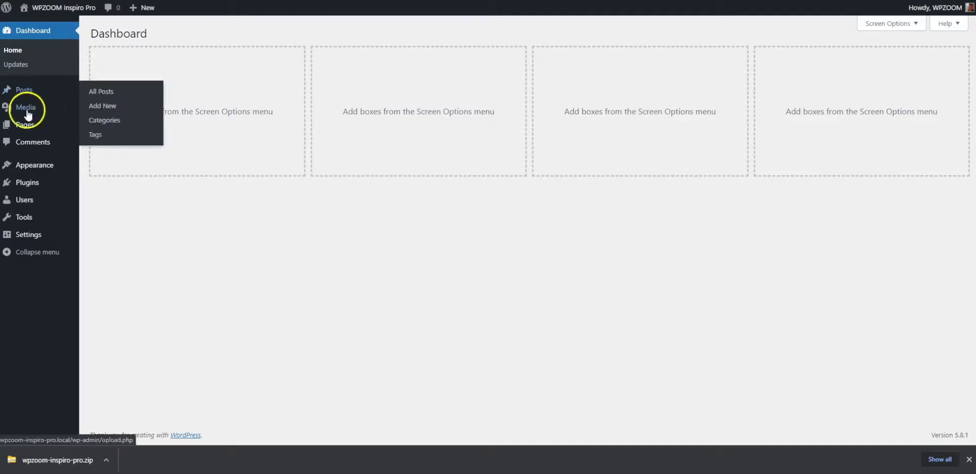
Install Inspiro PRO by uploading wpzoom-inspiro-pro.zip through Themes > Add New > Upload Theme.
{"action": "mouse_move", "coordinate": [42, 171]}
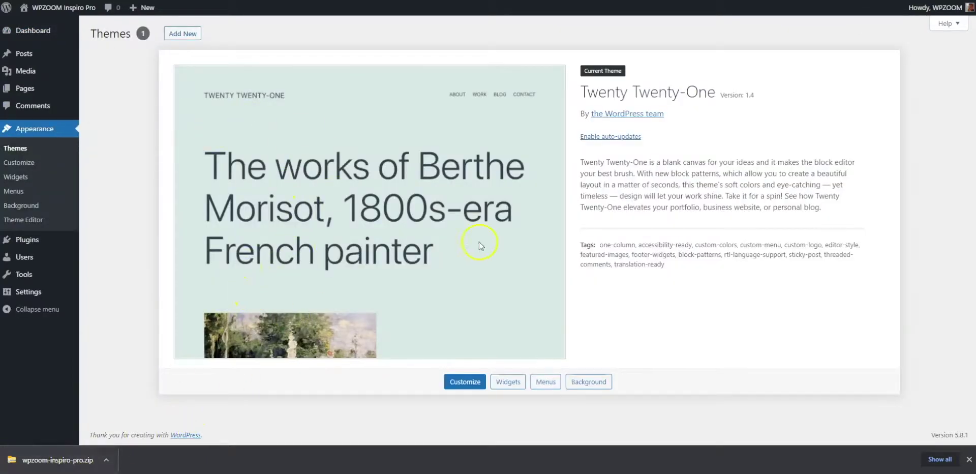
{"action": "left_click", "coordinate": [182, 34]}
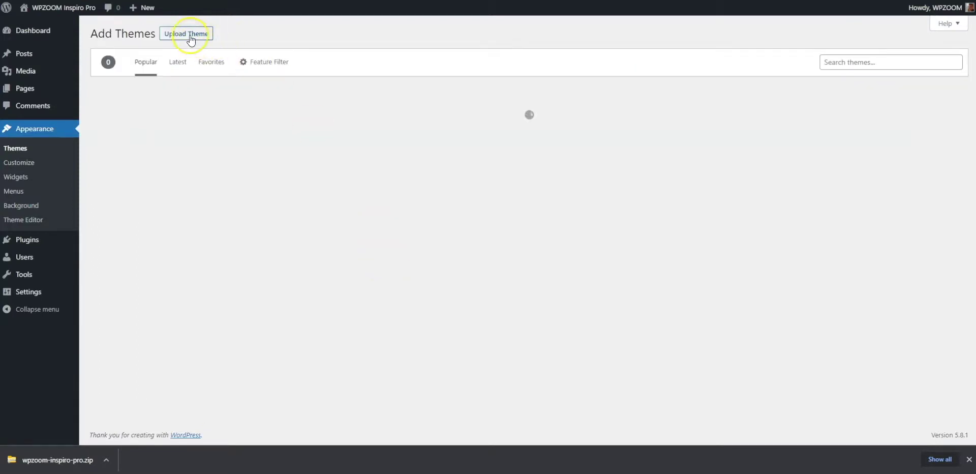
{"action": "left_click", "coordinate": [191, 34]}
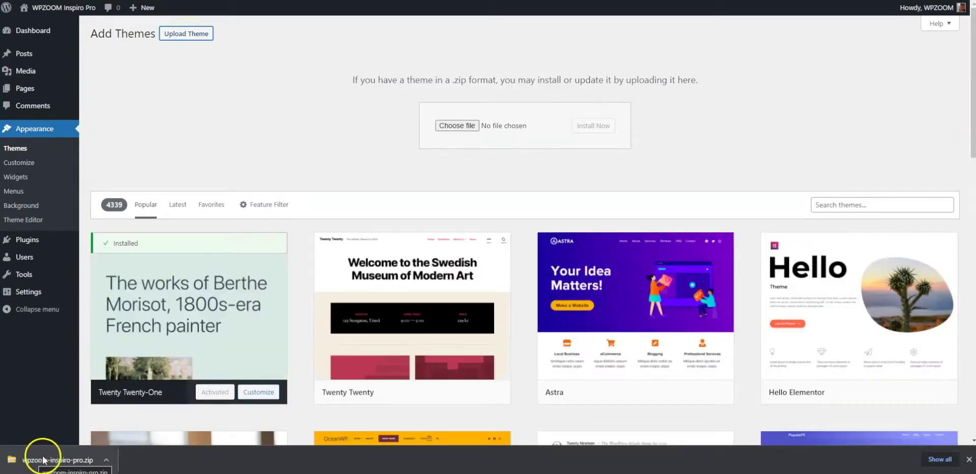
{"action": "left_click_drag", "start_coordinate": [39, 460], "coordinate": [468, 130]}
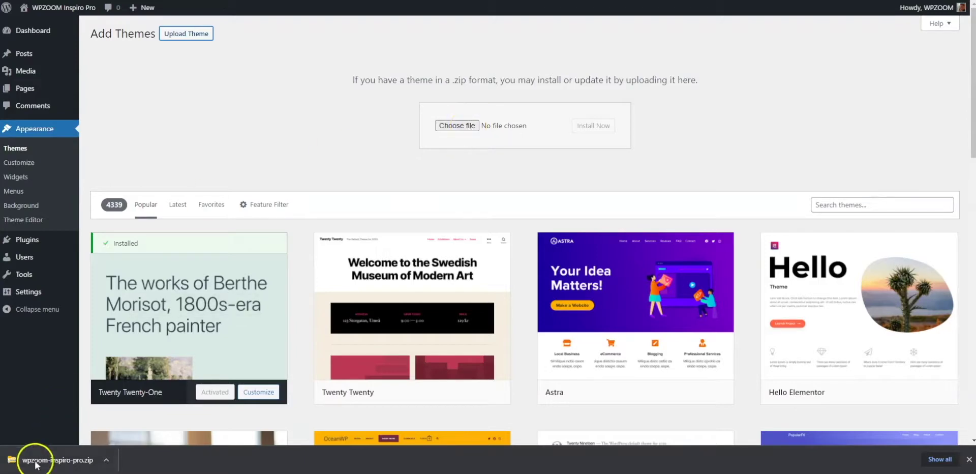
{"action": "left_click_drag", "start_coordinate": [22, 460], "coordinate": [461, 124]}
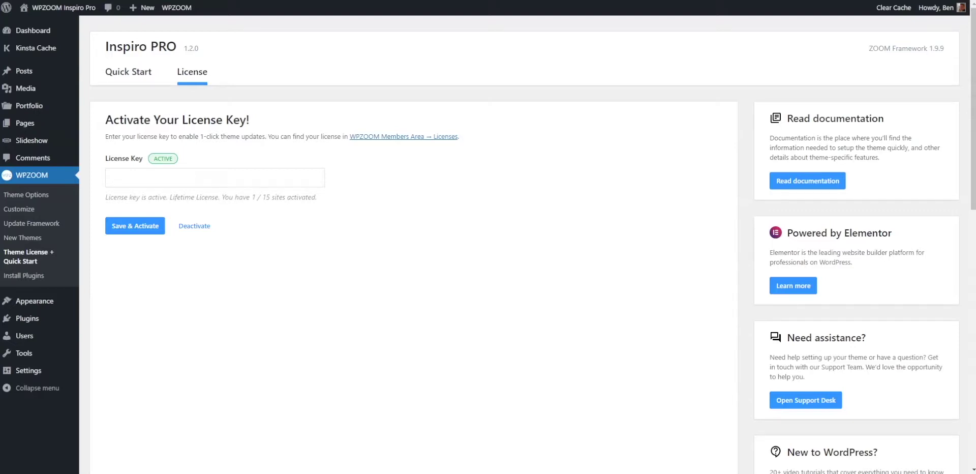
{"action": "left_click", "coordinate": [216, 180]}
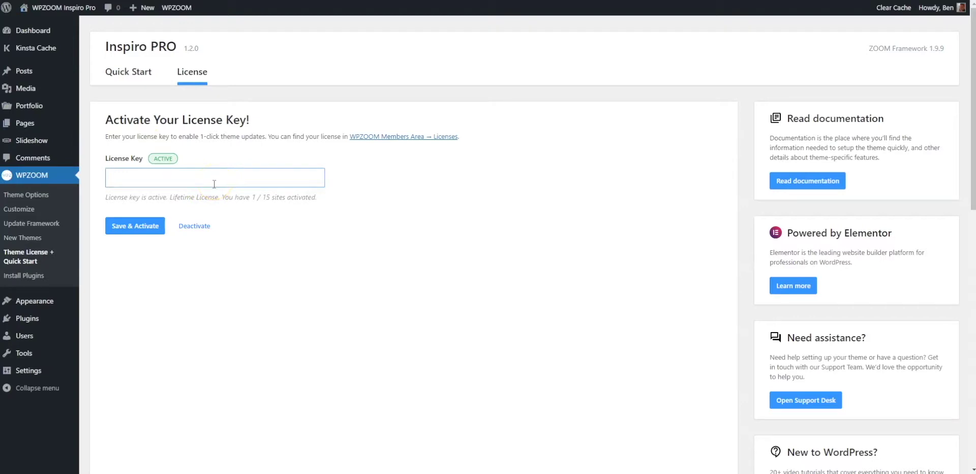
{"action": "left_click", "coordinate": [213, 196]}
From Inspiro PRO's Quick Start tab, get past the tour and Install & Activate the required plugins.
{"action": "left_click", "coordinate": [130, 71]}
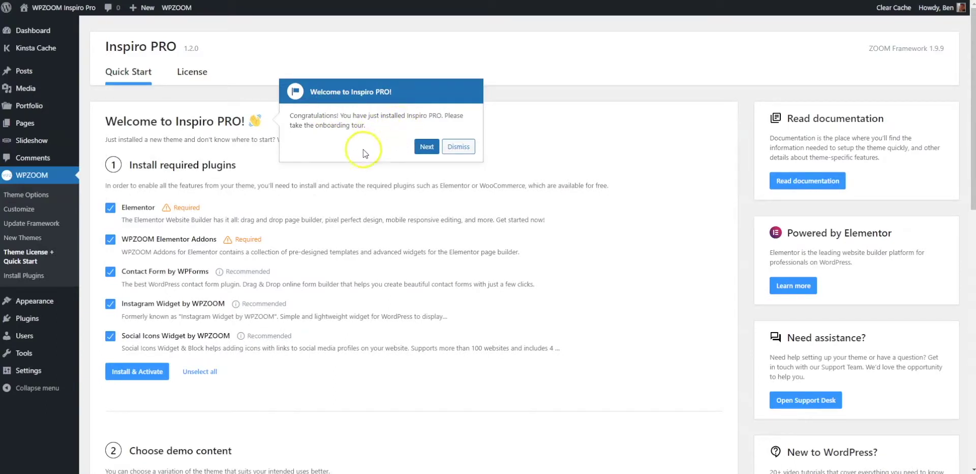
{"action": "left_click", "coordinate": [426, 146]}
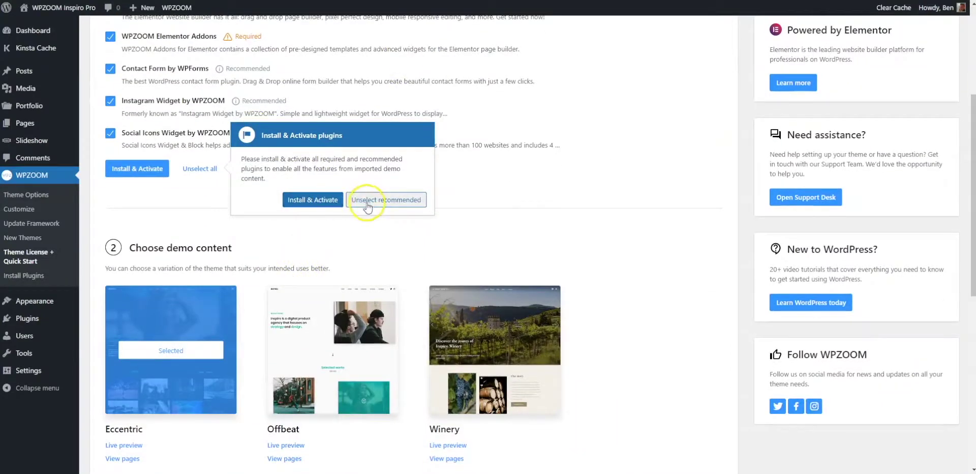
{"action": "scroll", "coordinate": [274, 178], "scroll_direction": "up", "scroll_amount": 1}
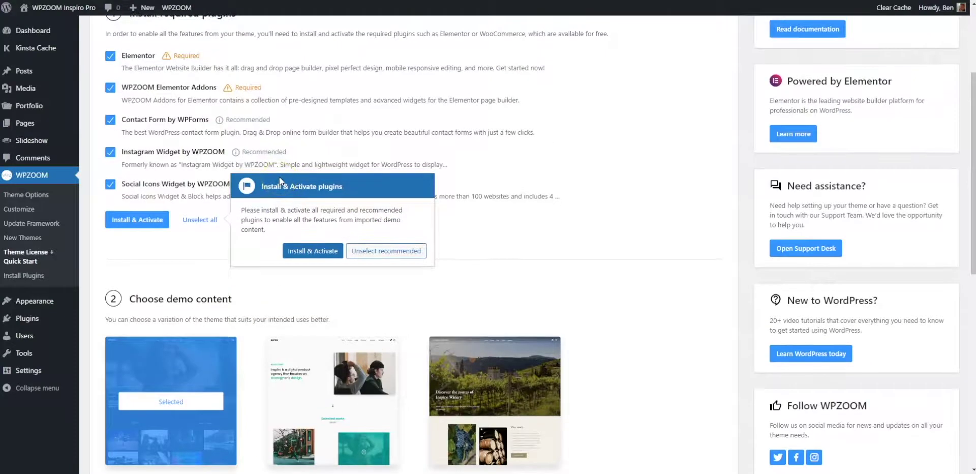
{"action": "scroll", "coordinate": [279, 178], "scroll_direction": "up", "scroll_amount": 2}
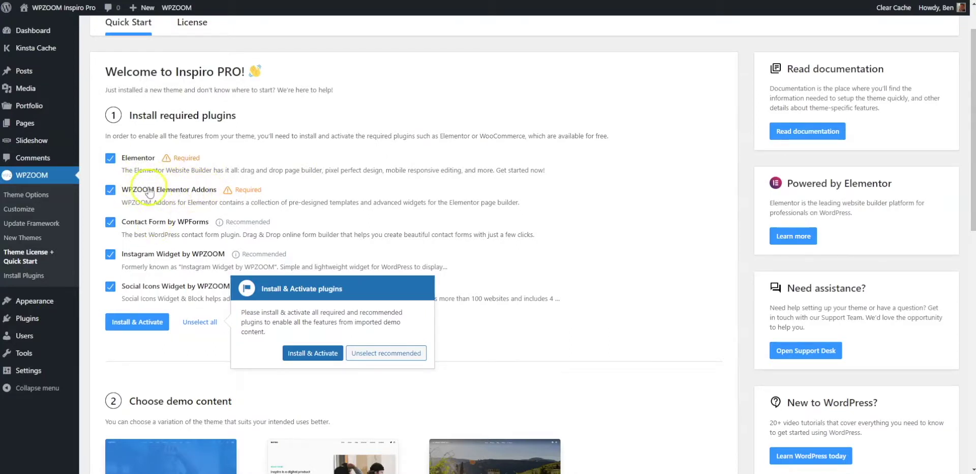
{"action": "scroll", "coordinate": [206, 142], "scroll_direction": "down", "scroll_amount": 1}
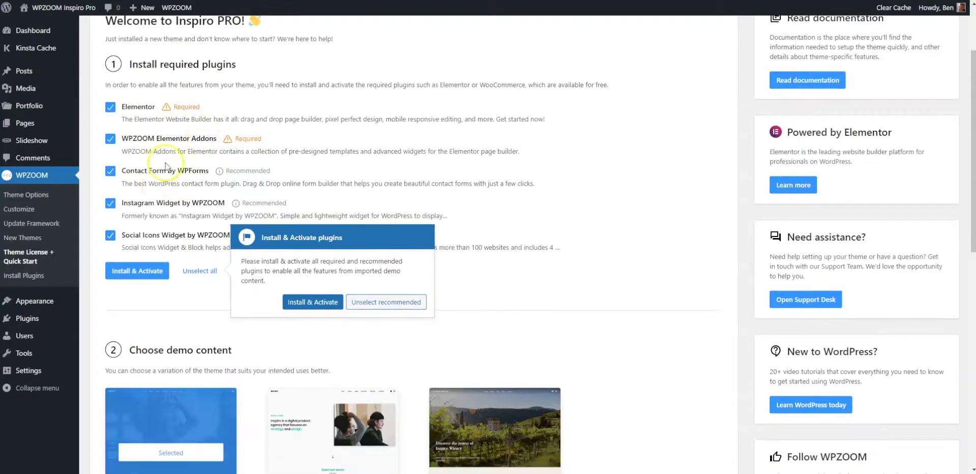
{"action": "scroll", "coordinate": [187, 208], "scroll_direction": "up", "scroll_amount": 2}
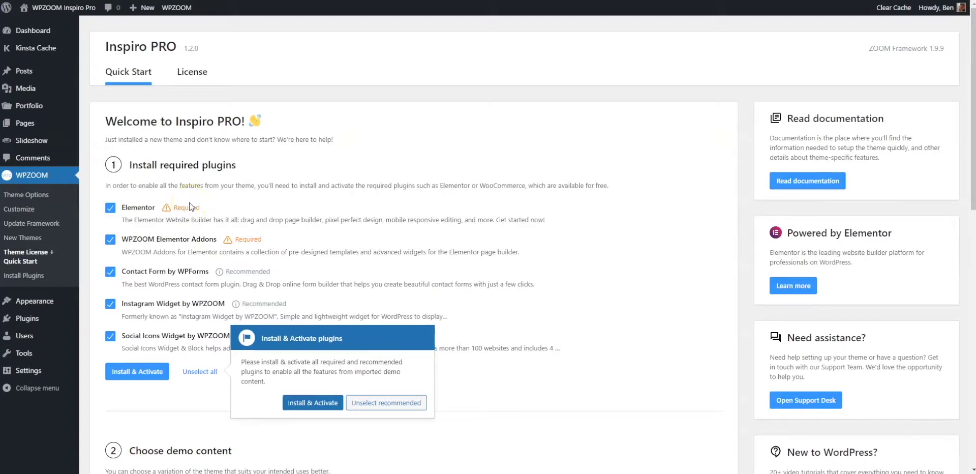
{"action": "left_click", "coordinate": [147, 373]}
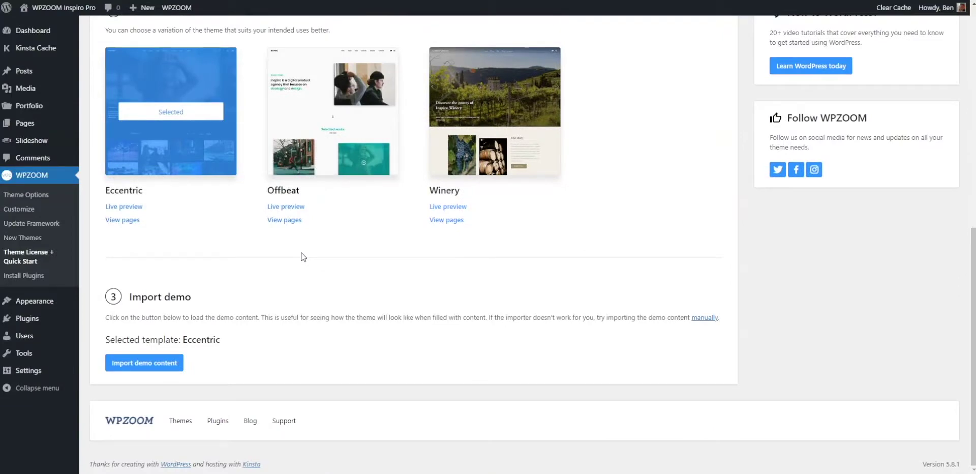
{"action": "scroll", "coordinate": [355, 183], "scroll_direction": "up", "scroll_amount": 3}
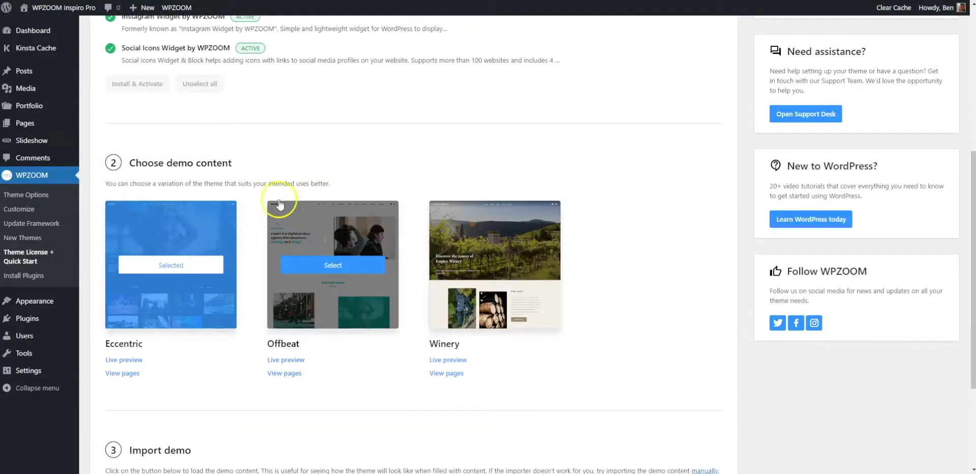
{"action": "scroll", "coordinate": [282, 164], "scroll_direction": "down", "scroll_amount": 2}
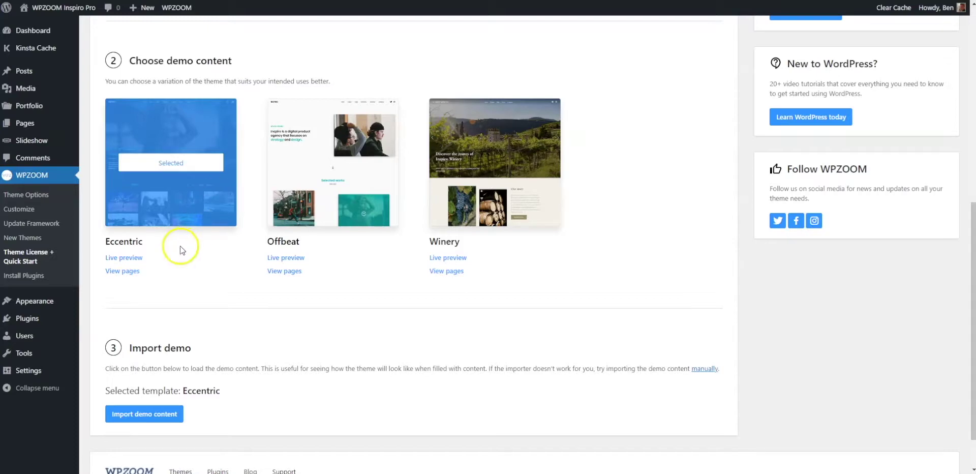
{"action": "left_click", "coordinate": [121, 239]}
{"action": "scroll", "coordinate": [196, 254], "scroll_direction": "down", "scroll_amount": 1}
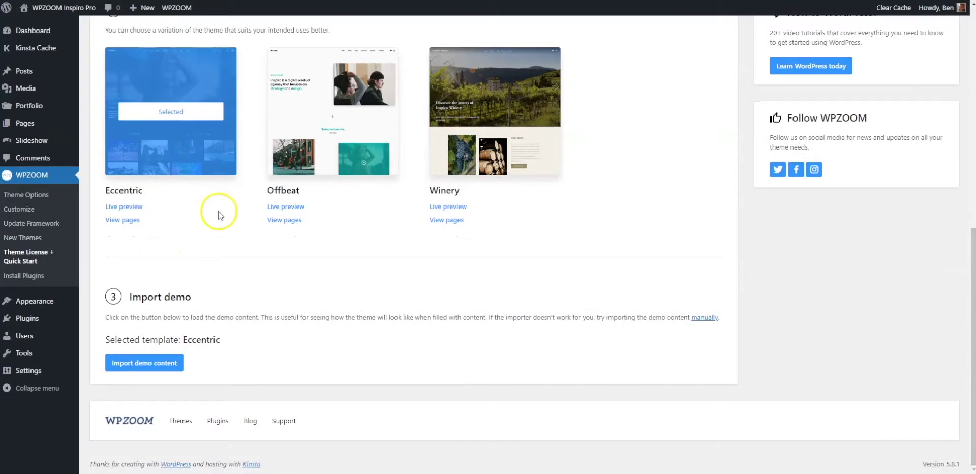
{"action": "double_click", "coordinate": [188, 340]}
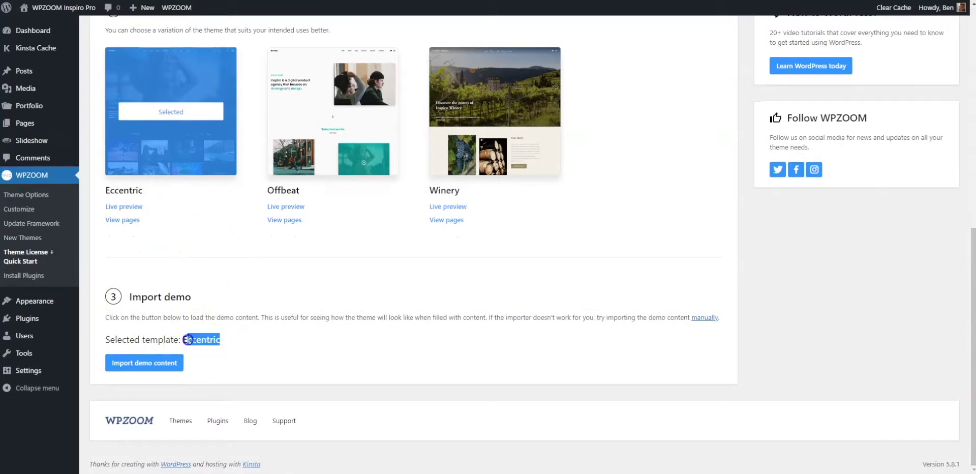
{"action": "left_click", "coordinate": [243, 338]}
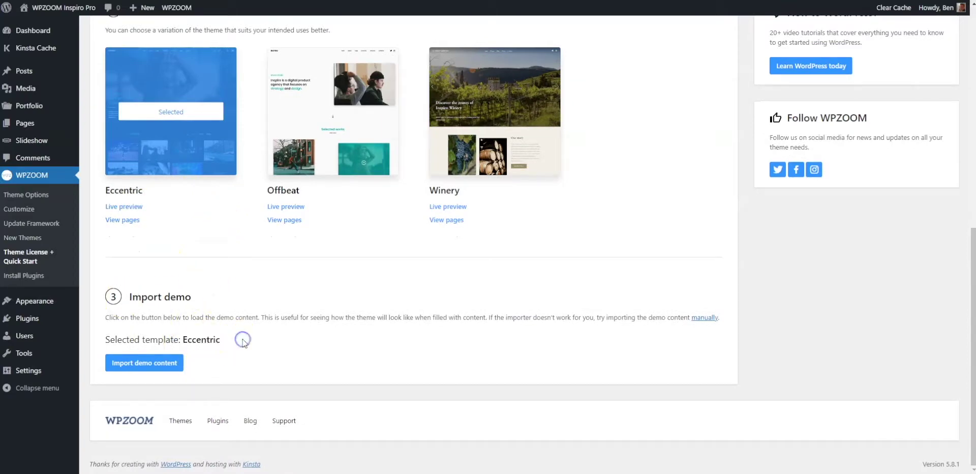
Run the Eccentric demo import with the default Advanced Settings.
{"action": "left_click", "coordinate": [159, 364]}
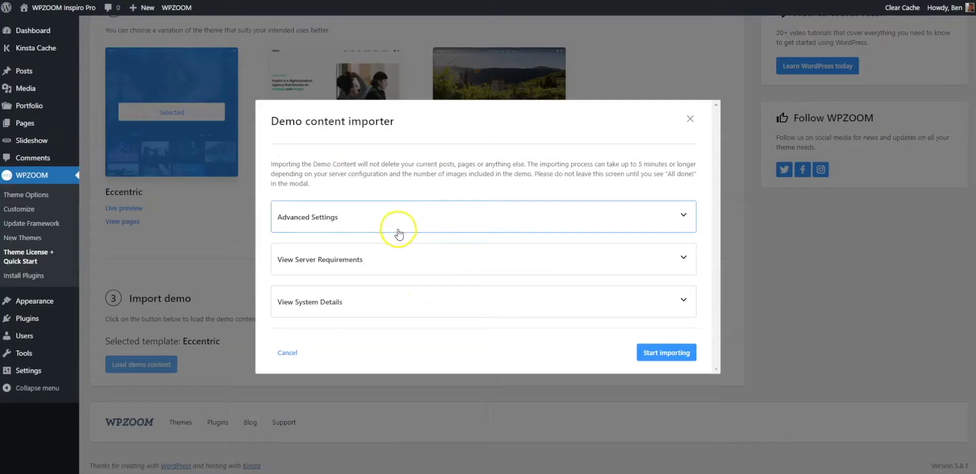
{"action": "left_click", "coordinate": [427, 213]}
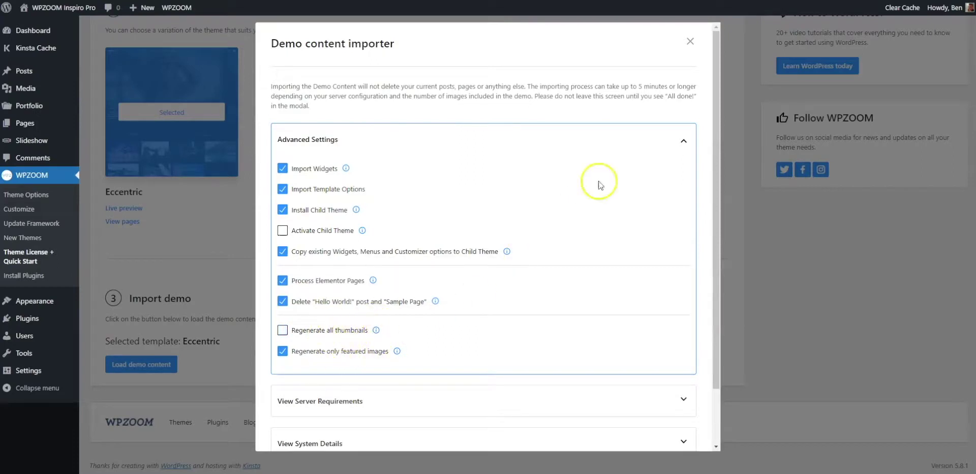
{"action": "left_click", "coordinate": [682, 144]}
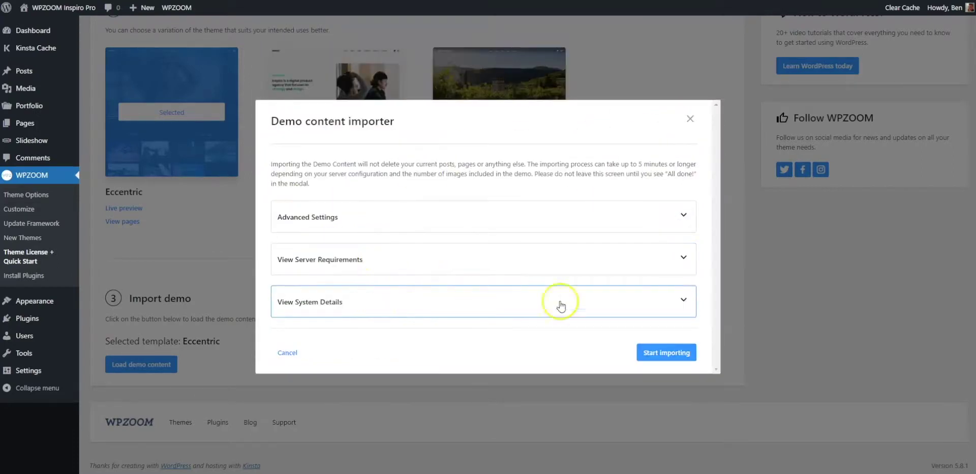
{"action": "left_click", "coordinate": [656, 356]}
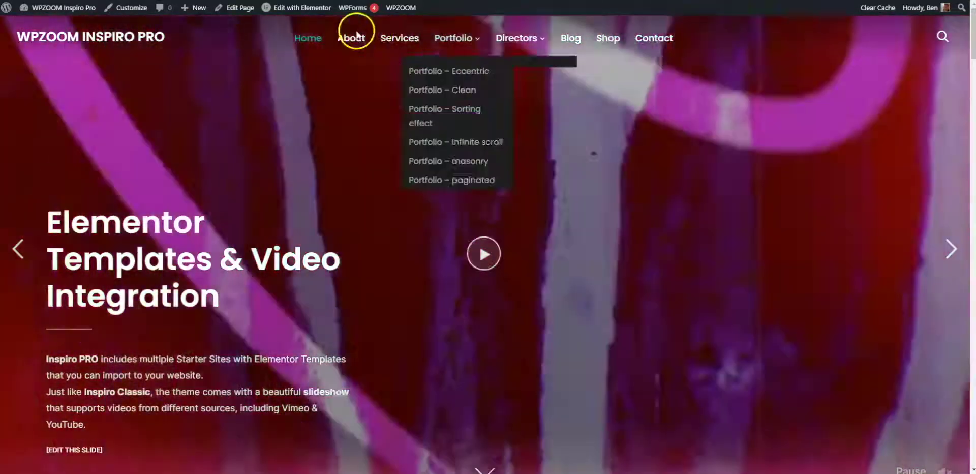
Browse the demo homepage gallery, filtering by Commercial and then On Stage.
{"action": "scroll", "coordinate": [264, 211], "scroll_direction": "down", "scroll_amount": 2}
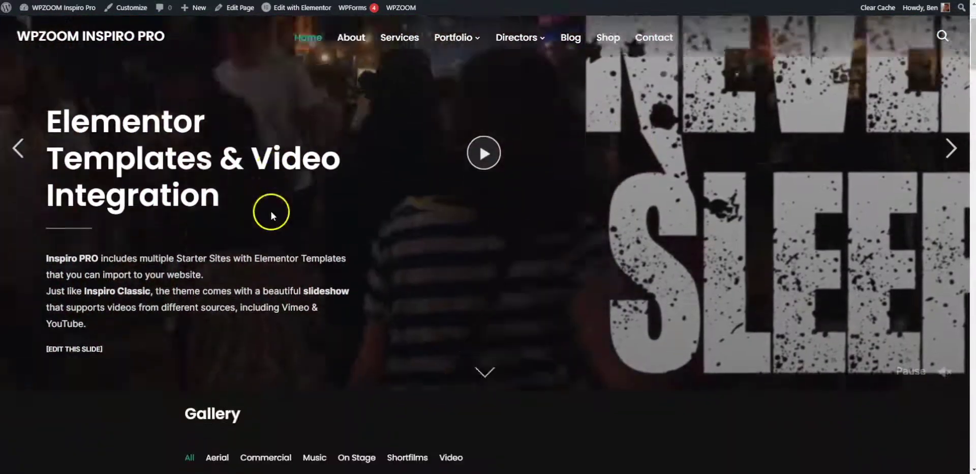
{"action": "scroll", "coordinate": [277, 212], "scroll_direction": "down", "scroll_amount": 5}
{"action": "left_click", "coordinate": [277, 203]}
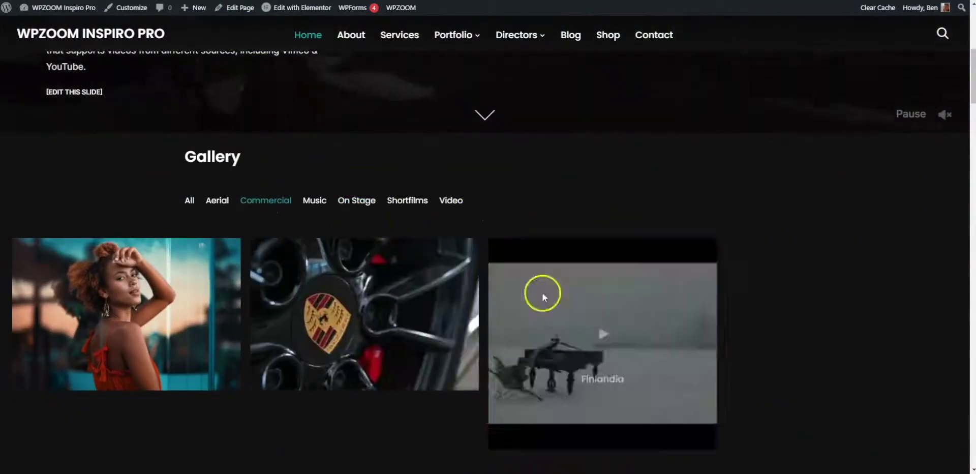
{"action": "left_click", "coordinate": [357, 201]}
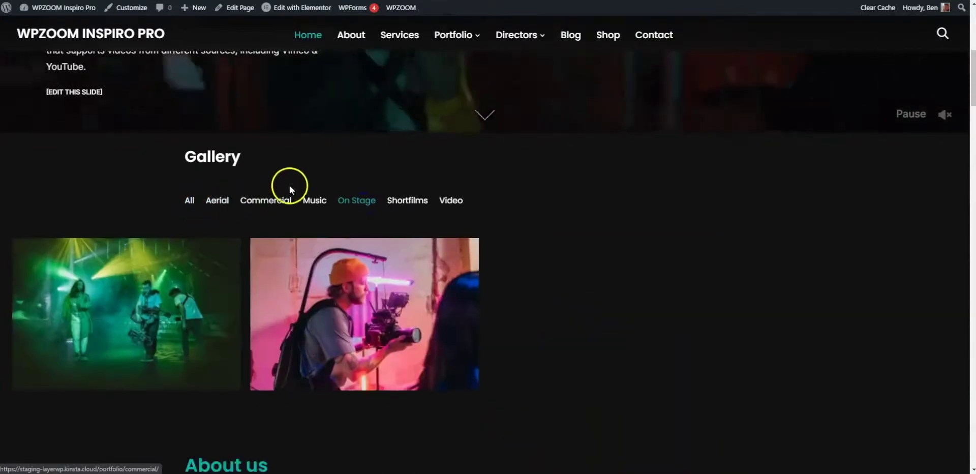
{"action": "scroll", "coordinate": [290, 185], "scroll_direction": "up", "scroll_amount": 7}
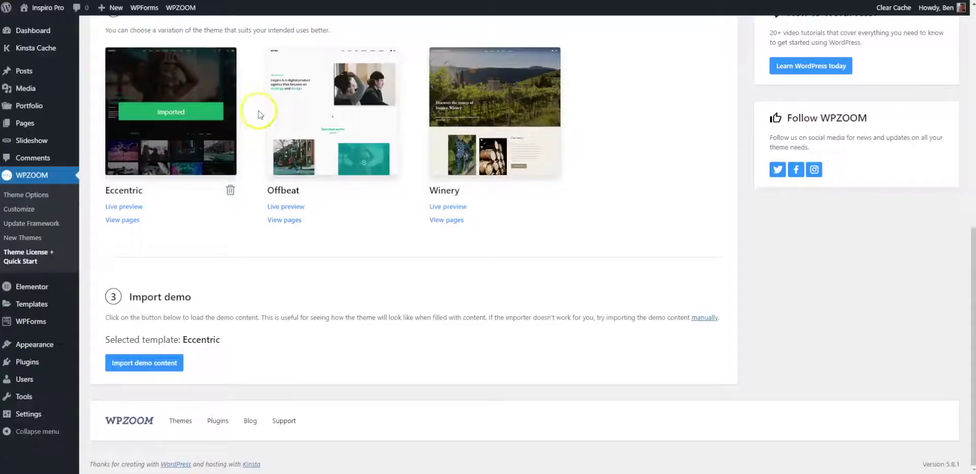
Look through the homepage slider, stepping back to the previous slide.
{"action": "mouse_move", "coordinate": [279, 111]}
{"action": "left_click", "coordinate": [222, 199]}
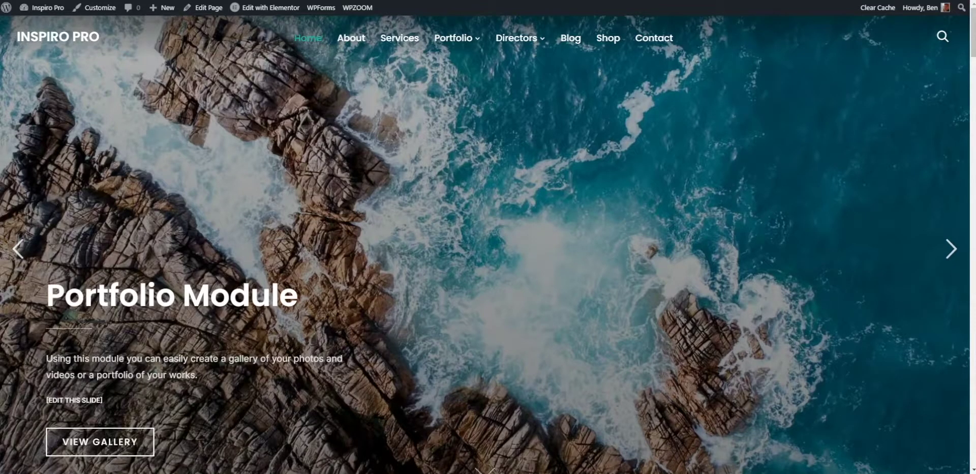
{"action": "left_click", "coordinate": [20, 246]}
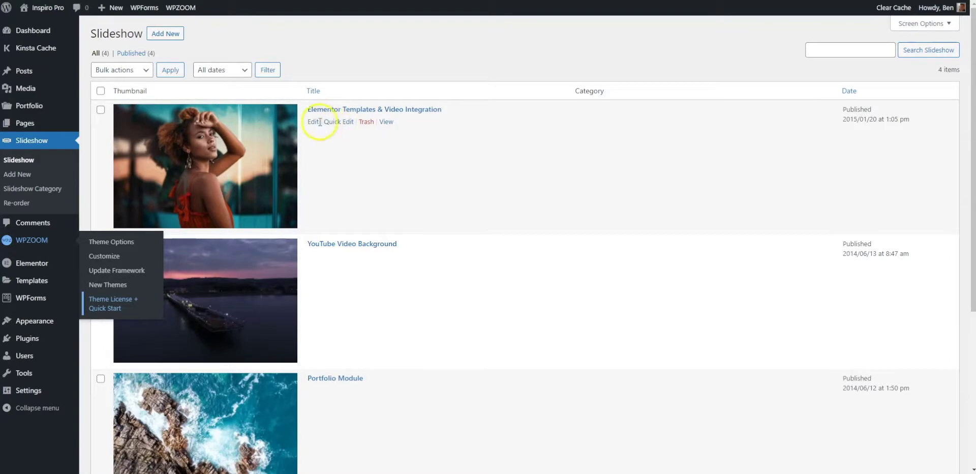
{"action": "left_click", "coordinate": [313, 121]}
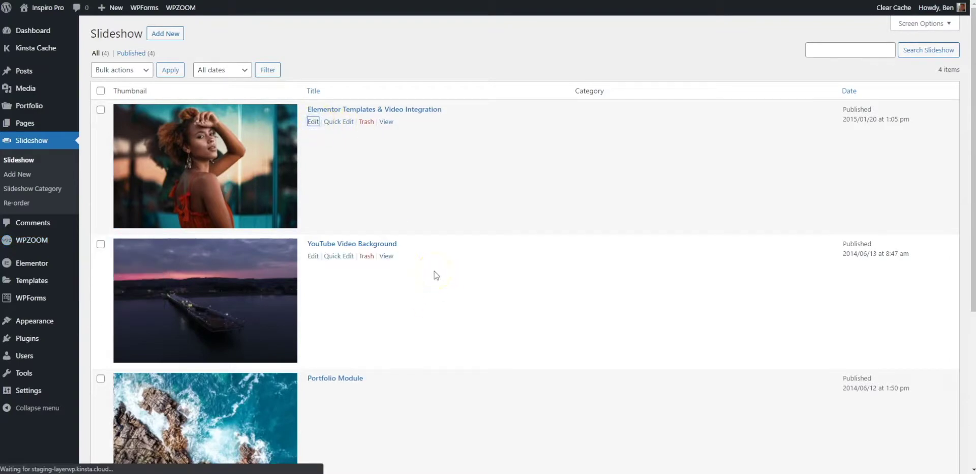
{"action": "scroll", "coordinate": [325, 211], "scroll_direction": "down", "scroll_amount": 2}
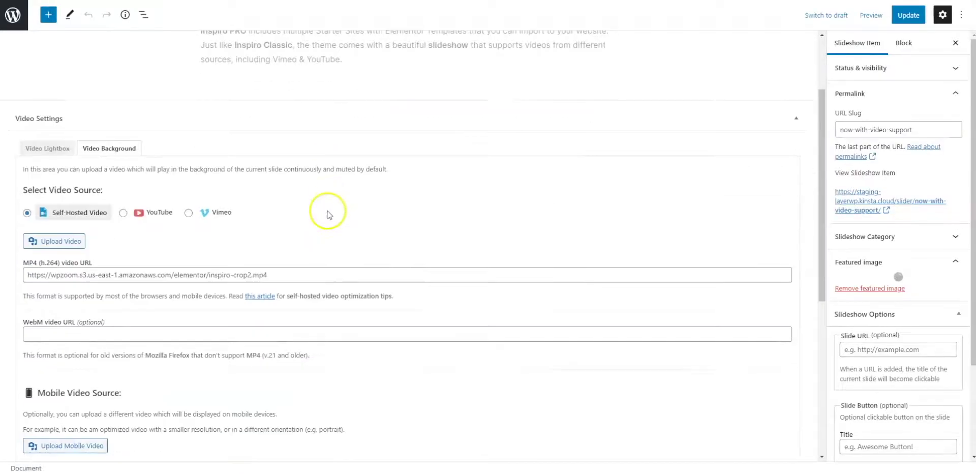
{"action": "scroll", "coordinate": [328, 214], "scroll_direction": "up", "scroll_amount": 2}
{"action": "left_click", "coordinate": [314, 147]}
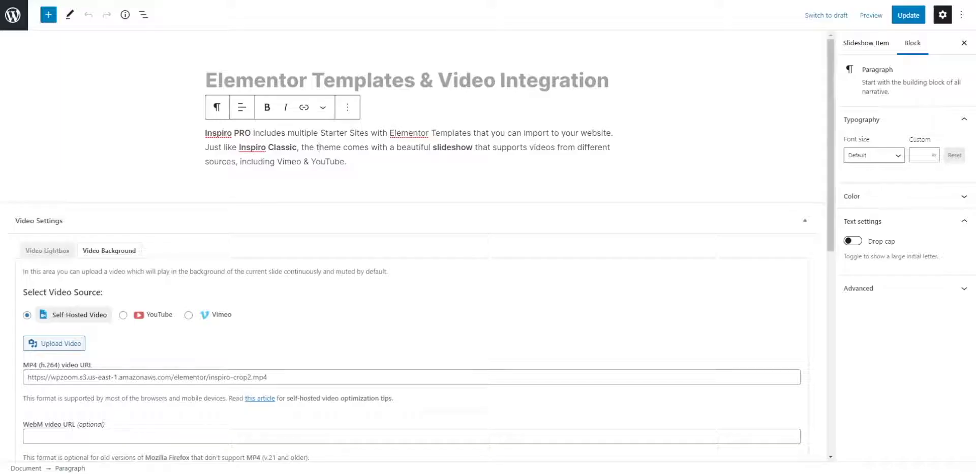
{"action": "scroll", "coordinate": [153, 291], "scroll_direction": "down", "scroll_amount": 2}
{"action": "left_click", "coordinate": [304, 274]}
{"action": "key", "text": "ctrl+a"}
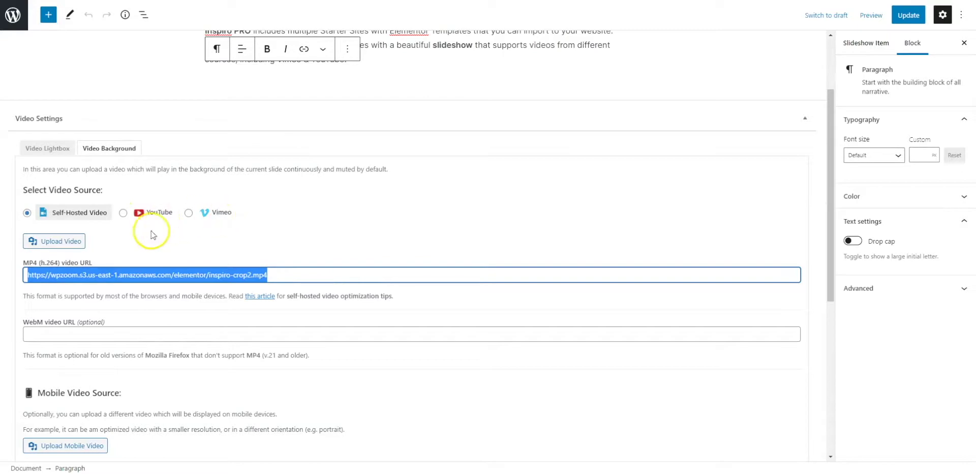
{"action": "scroll", "coordinate": [240, 331], "scroll_direction": "down", "scroll_amount": 1}
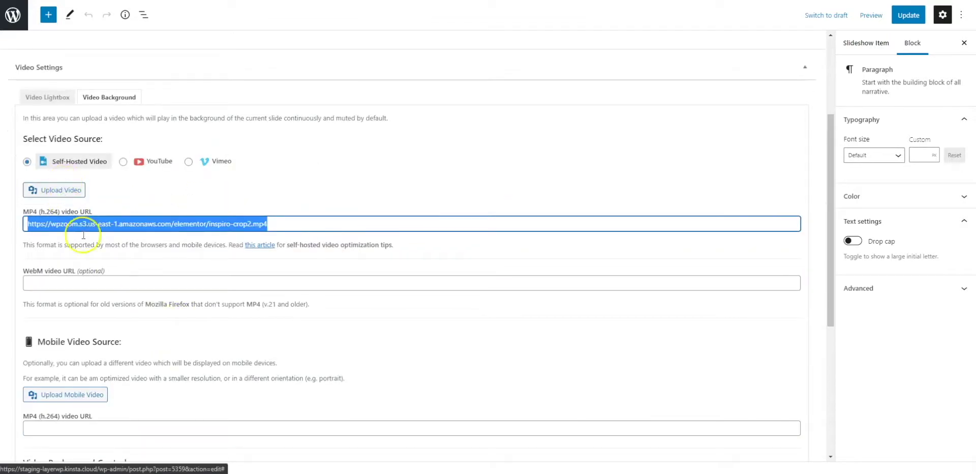
{"action": "scroll", "coordinate": [102, 283], "scroll_direction": "down", "scroll_amount": 2}
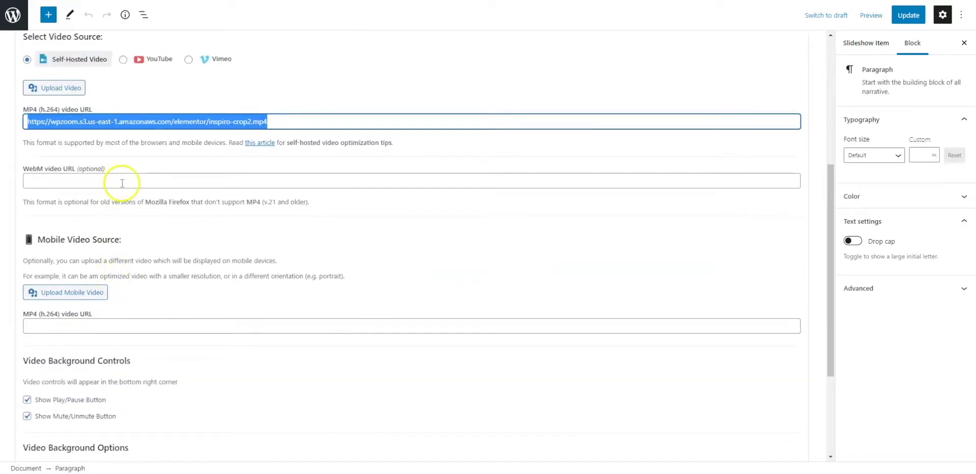
{"action": "scroll", "coordinate": [185, 316], "scroll_direction": "down", "scroll_amount": 1}
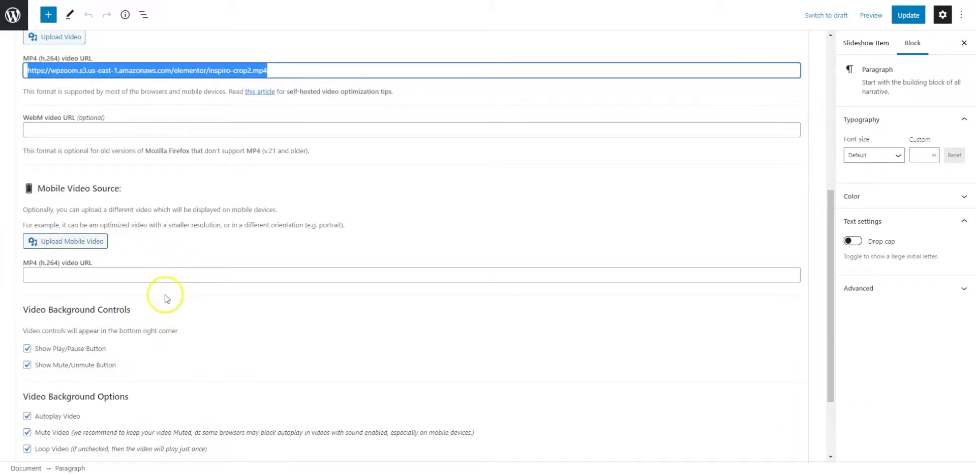
{"action": "scroll", "coordinate": [165, 298], "scroll_direction": "down", "scroll_amount": 2}
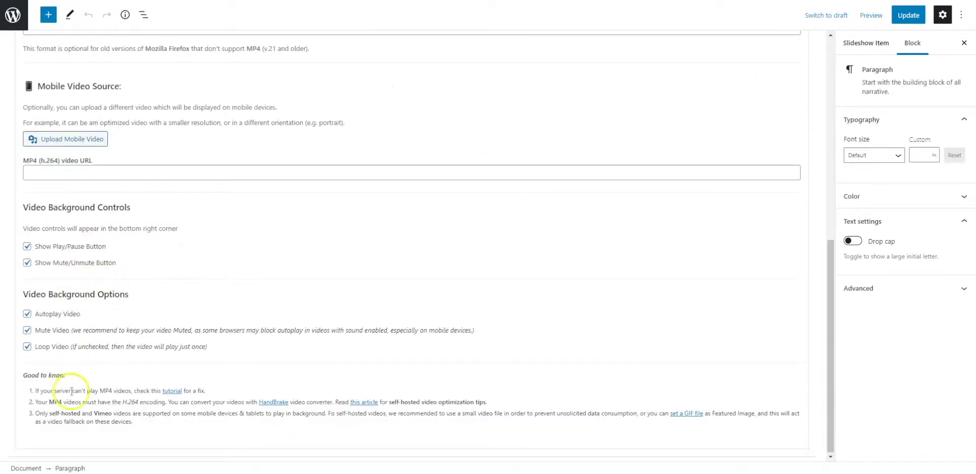
{"action": "scroll", "coordinate": [196, 277], "scroll_direction": "up", "scroll_amount": 8}
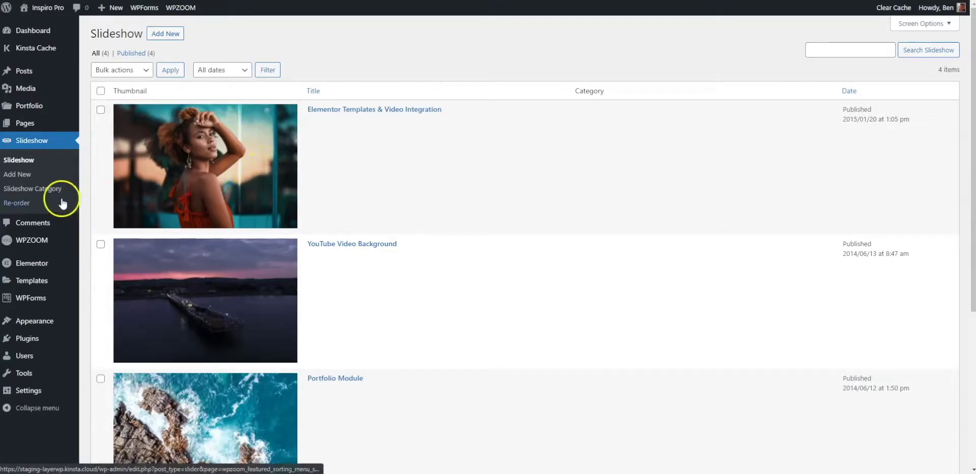
In Slideshow > Re-order, drag YouTube Video Background to last place and save the order.
{"action": "left_click", "coordinate": [15, 204]}
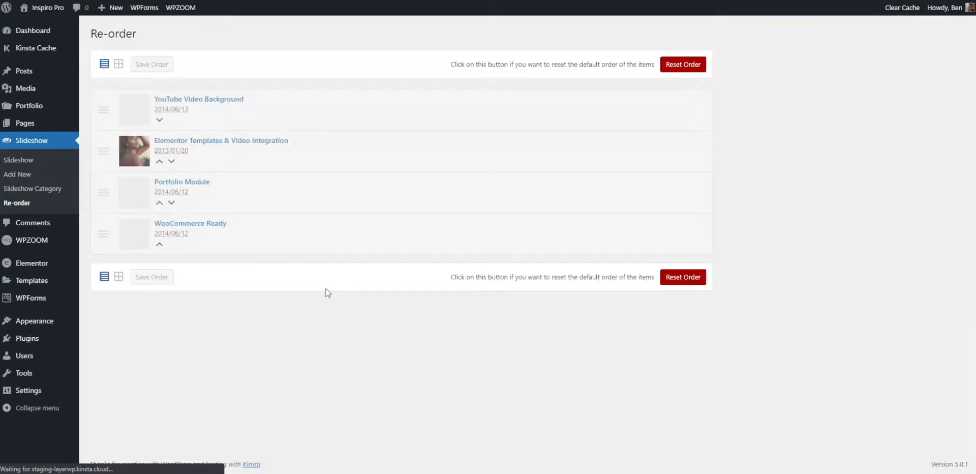
{"action": "left_click", "coordinate": [232, 144]}
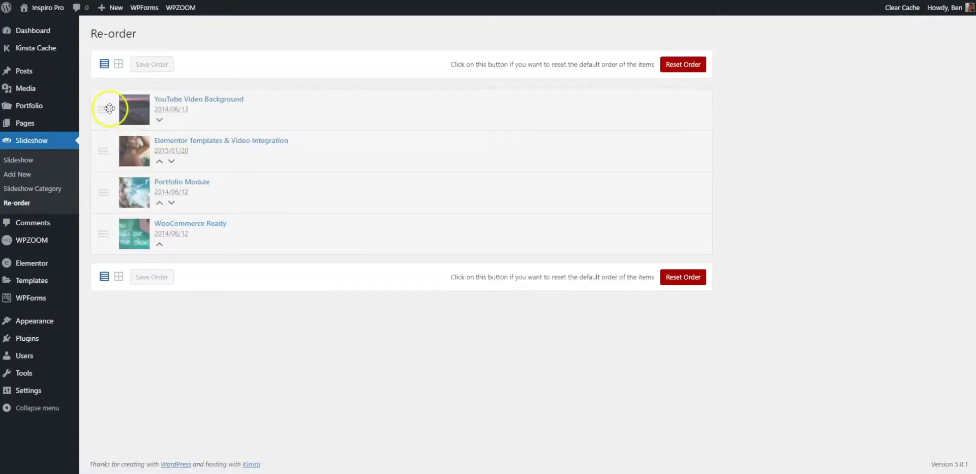
{"action": "left_click_drag", "start_coordinate": [104, 108], "coordinate": [110, 239]}
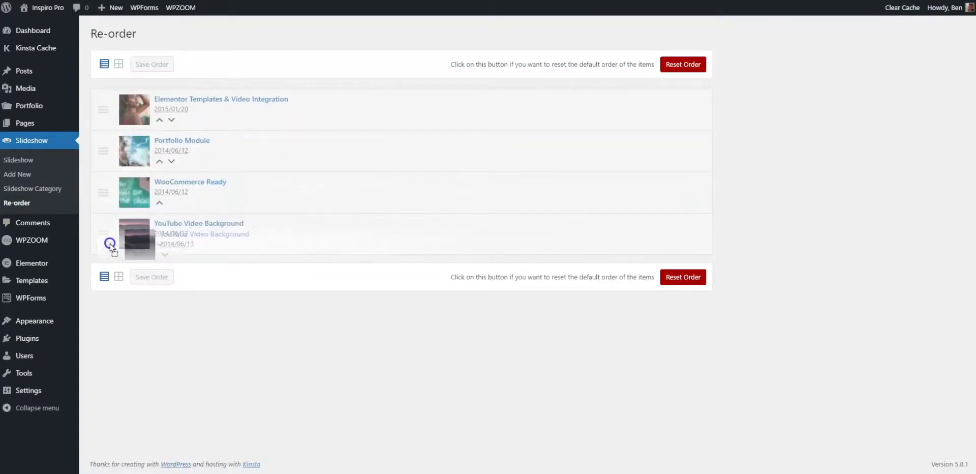
{"action": "left_click_drag", "start_coordinate": [110, 245], "coordinate": [109, 242]}
{"action": "left_click", "coordinate": [162, 66]}
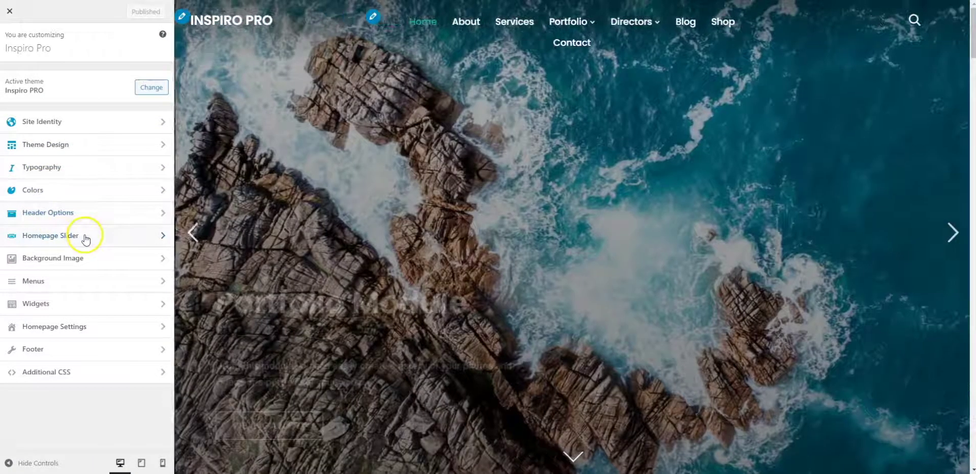
Try a 40% slider height in Look & Feel, restore 100%, and check Mobile Options.
{"action": "left_click", "coordinate": [84, 236]}
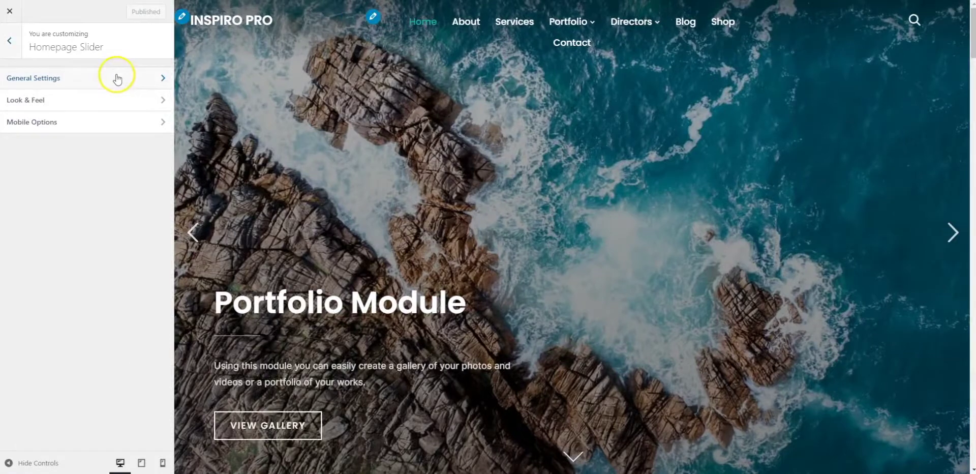
{"action": "left_click", "coordinate": [116, 105]}
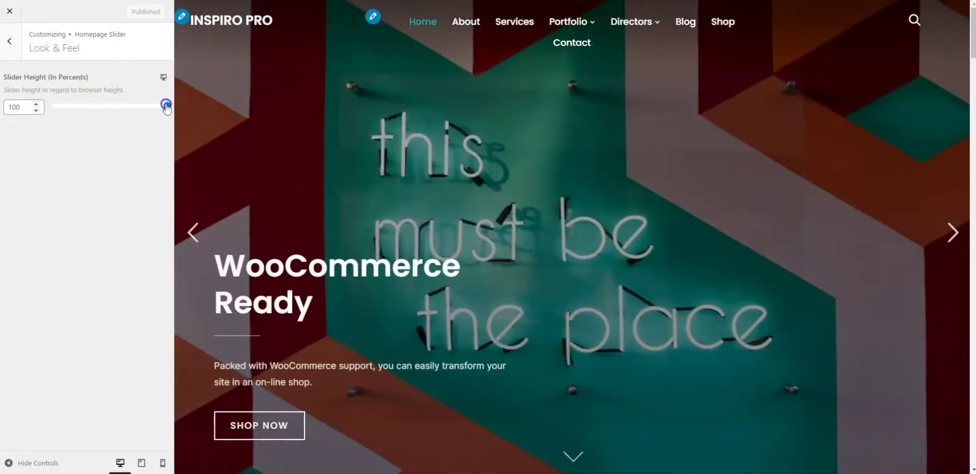
{"action": "left_click_drag", "start_coordinate": [166, 107], "coordinate": [92, 105]}
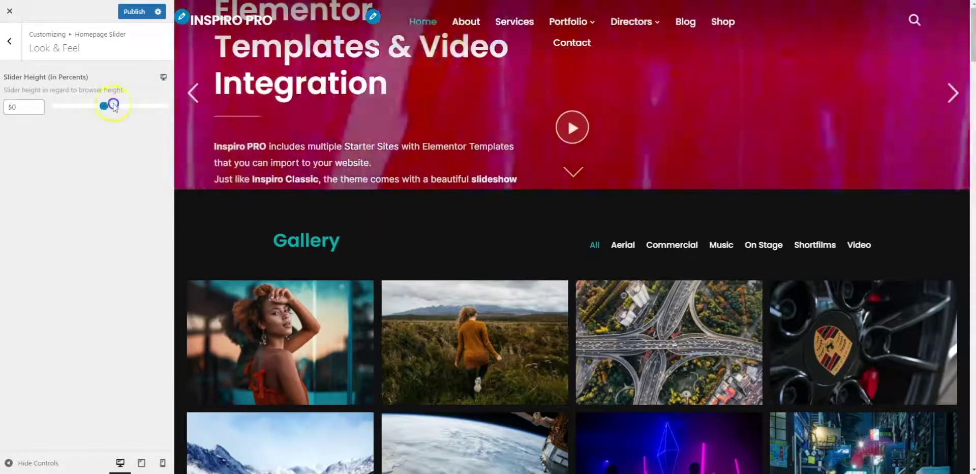
{"action": "left_click_drag", "start_coordinate": [96, 105], "coordinate": [163, 105]}
{"action": "left_click", "coordinate": [10, 41]}
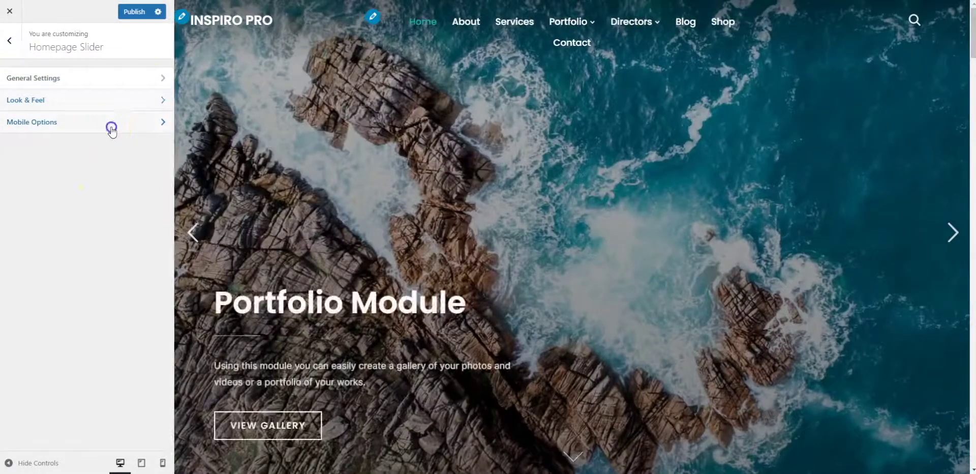
{"action": "left_click", "coordinate": [110, 126]}
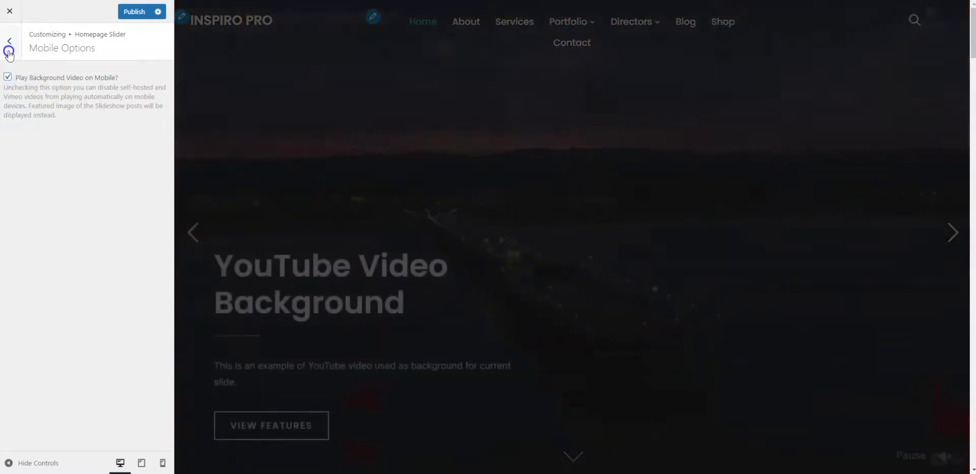
{"action": "left_click", "coordinate": [9, 41]}
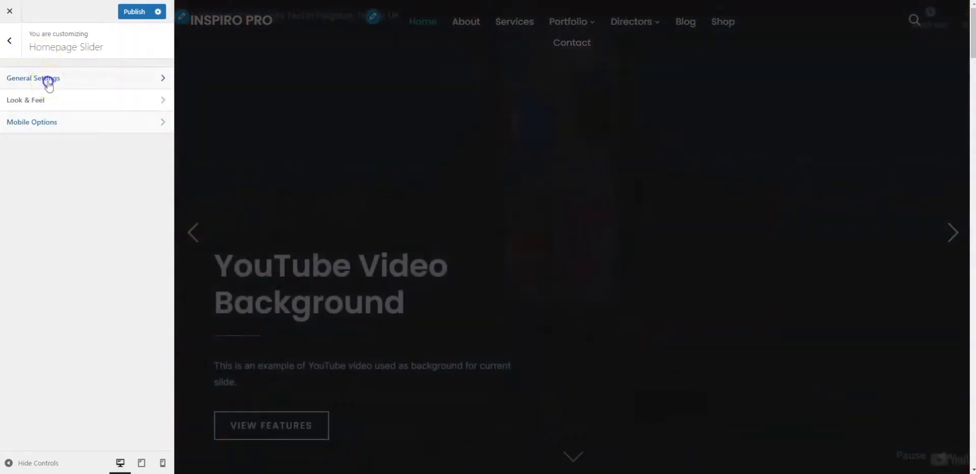
In General Settings, toggle slide content, navigation arrows and scroll-to-content pointer off and back on.
{"action": "left_click", "coordinate": [48, 82]}
{"action": "left_click", "coordinate": [8, 77]}
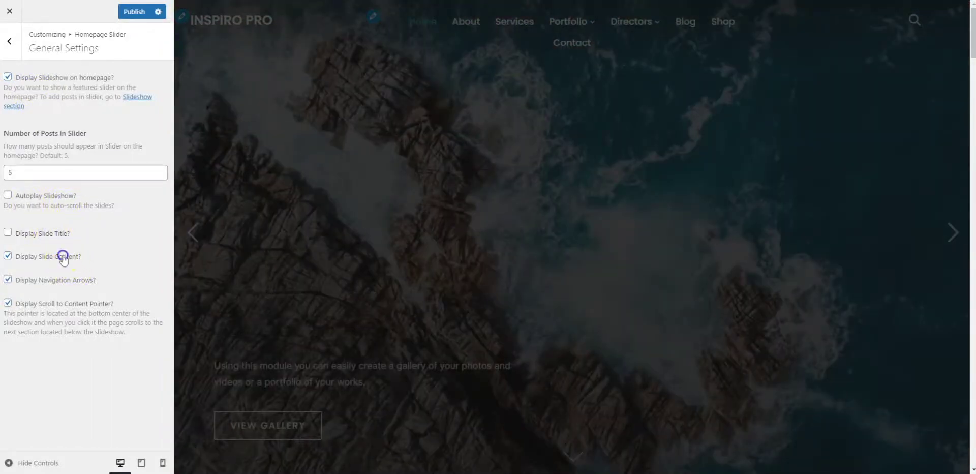
{"action": "left_click", "coordinate": [63, 257]}
{"action": "left_click", "coordinate": [80, 280]}
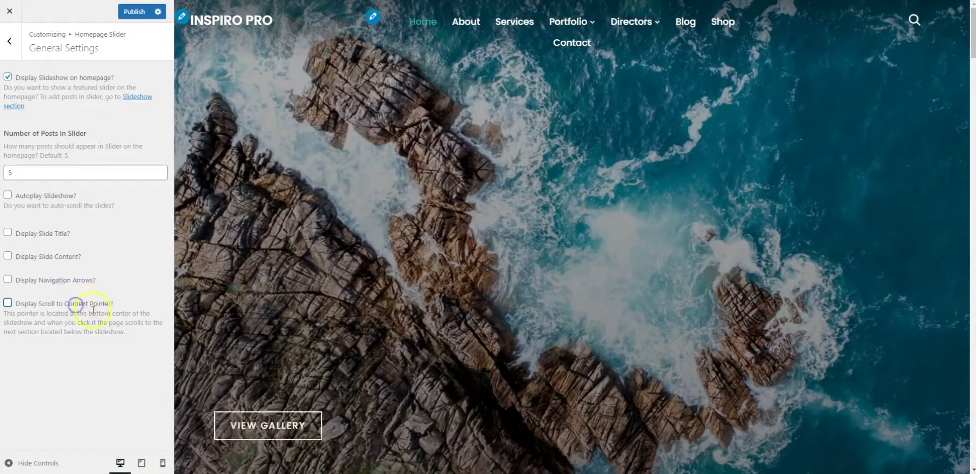
{"action": "left_click", "coordinate": [80, 280]}
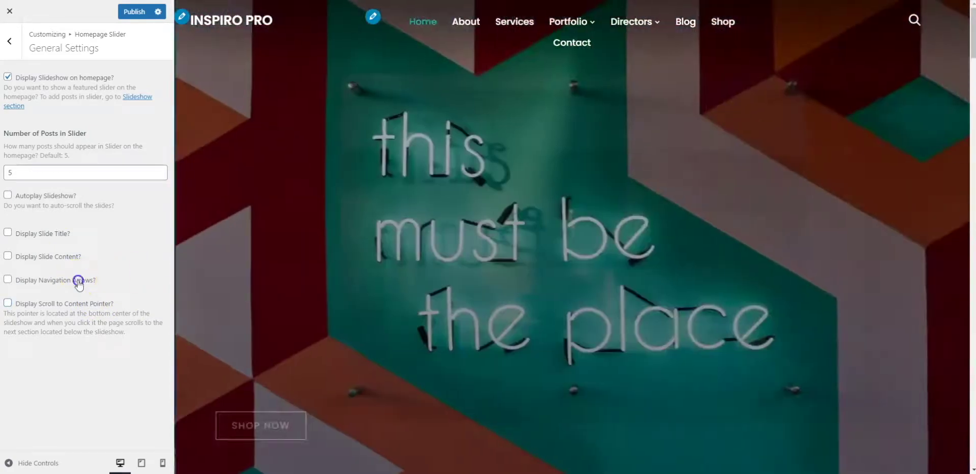
{"action": "left_click", "coordinate": [56, 256]}
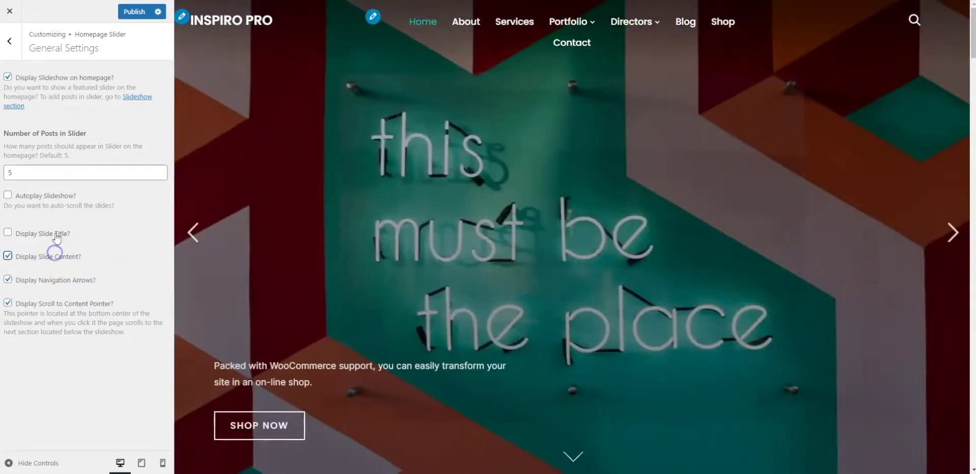
{"action": "left_click", "coordinate": [55, 234]}
{"action": "left_click", "coordinate": [14, 45]}
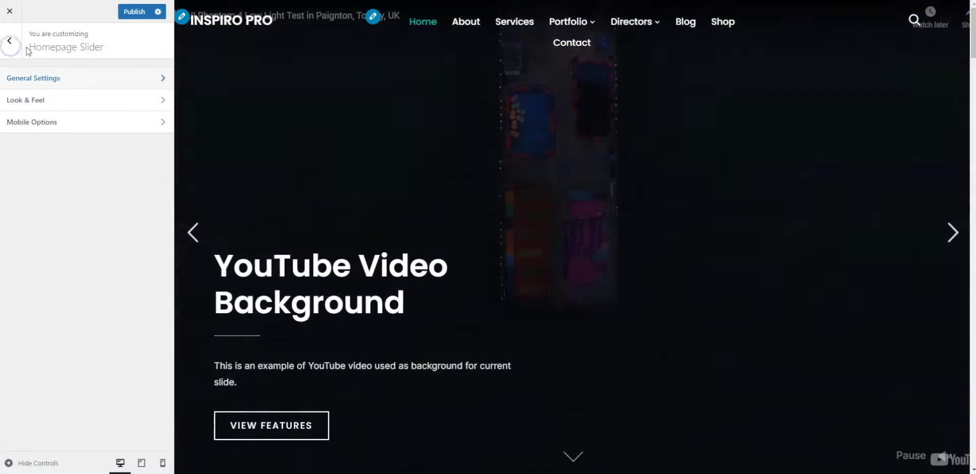
{"action": "left_click", "coordinate": [64, 102]}
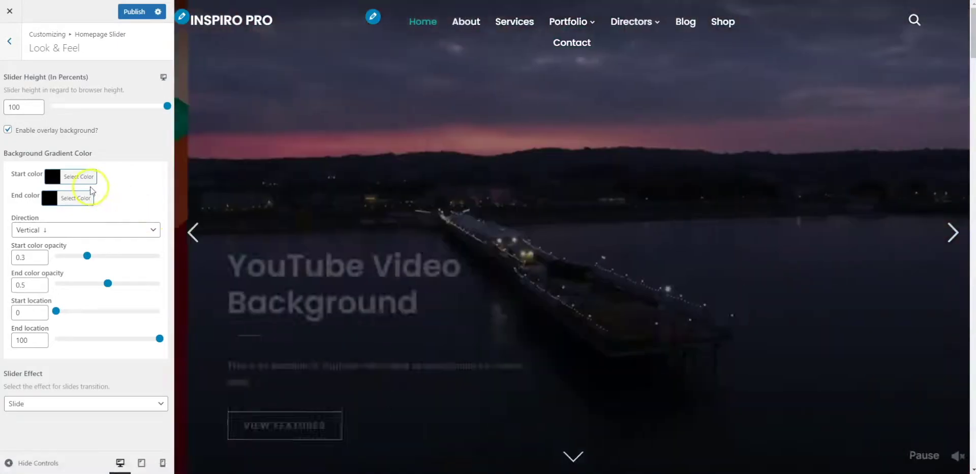
Set the slider overlay gradient colours: dark red #38000e at the start, purple at the end.
{"action": "left_click", "coordinate": [90, 181]}
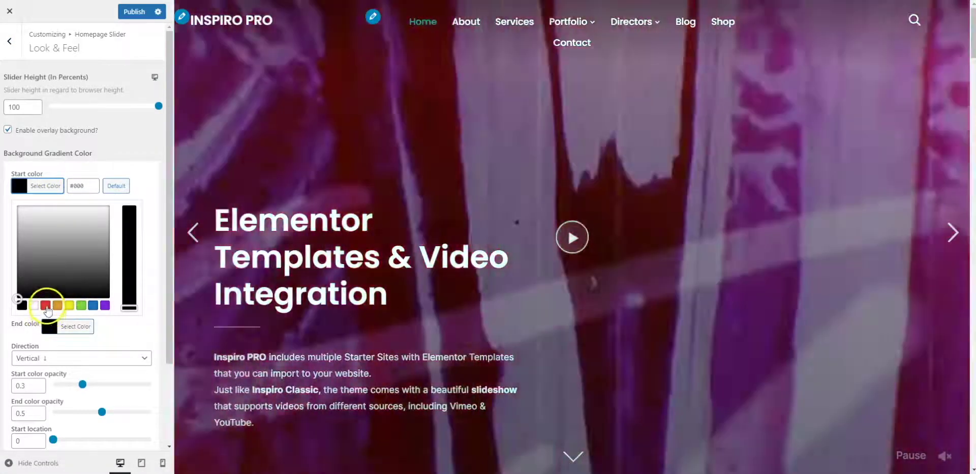
{"action": "left_click", "coordinate": [46, 305]}
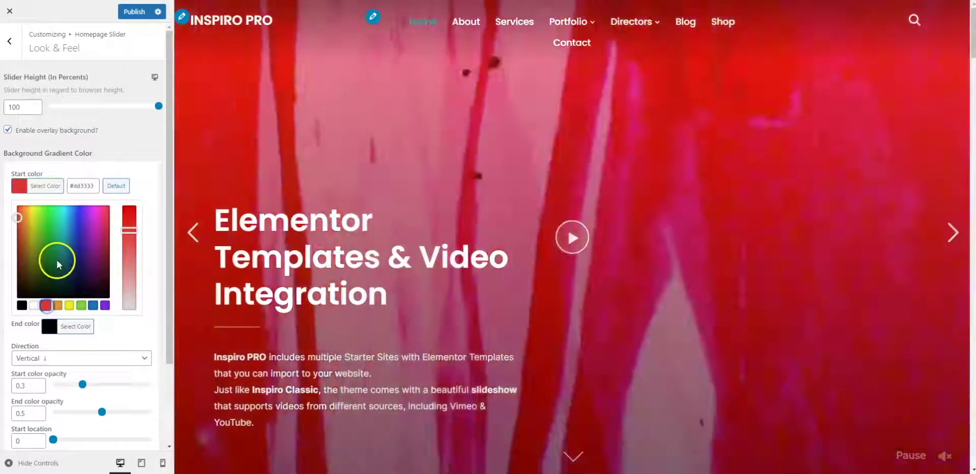
{"action": "mouse_move", "coordinate": [56, 259]}
{"action": "left_mouse_down"}
{"action": "mouse_move", "coordinate": [86, 246]}
{"action": "mouse_move", "coordinate": [56, 236]}
{"action": "mouse_move", "coordinate": [99, 256]}
{"action": "mouse_move", "coordinate": [108, 251]}
{"action": "mouse_move", "coordinate": [53, 261]}
{"action": "mouse_move", "coordinate": [54, 270]}
{"action": "mouse_move", "coordinate": [94, 257]}
{"action": "mouse_move", "coordinate": [108, 279]}
{"action": "left_mouse_up"}
{"action": "left_click", "coordinate": [129, 233]}
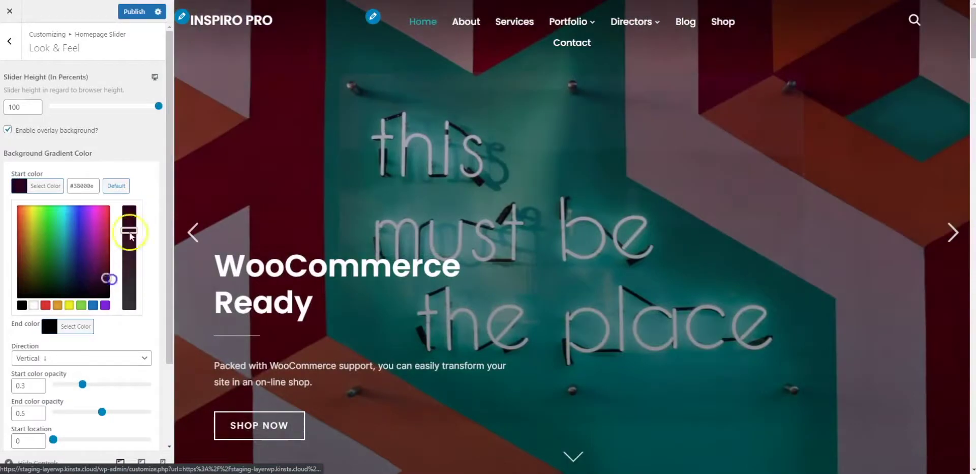
{"action": "left_click", "coordinate": [139, 173]}
{"action": "left_click", "coordinate": [80, 199]}
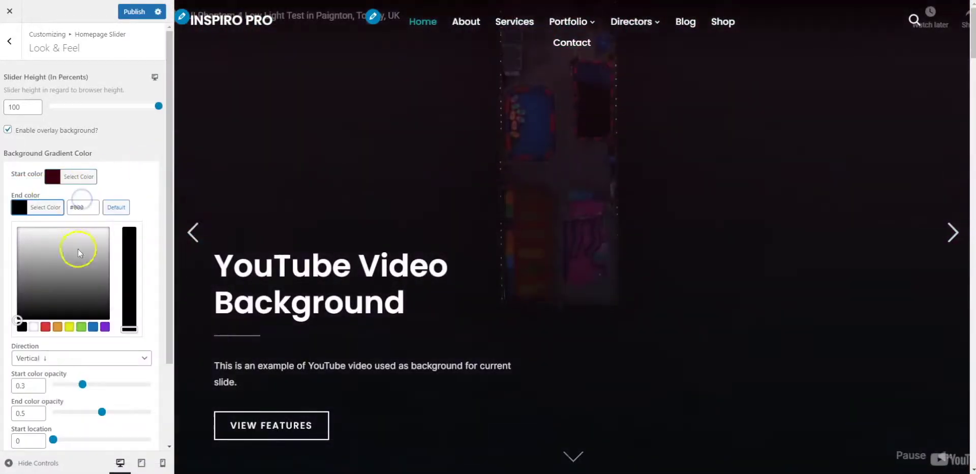
{"action": "left_click", "coordinate": [108, 327]}
{"action": "left_click", "coordinate": [144, 191]}
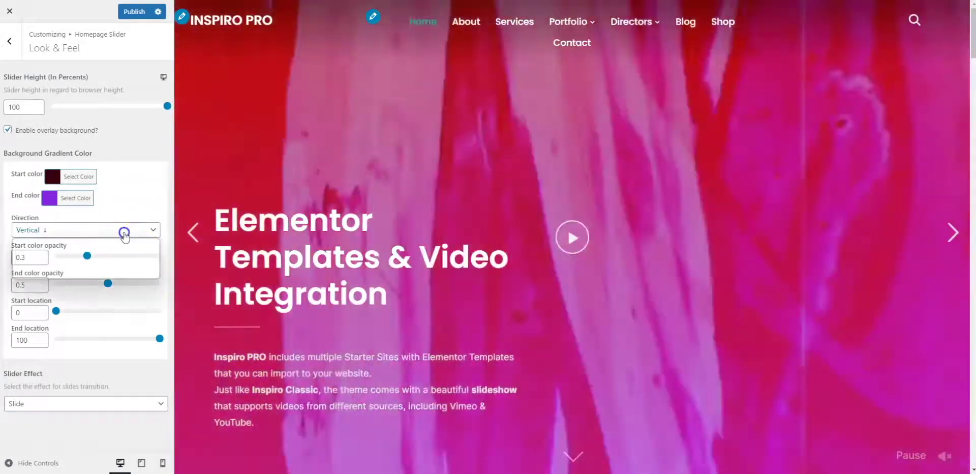
Make the gradient Diagonal ↘ with end opacity 0.4, start location 62, end location 19.
{"action": "left_click", "coordinate": [124, 230]}
{"action": "left_click", "coordinate": [77, 263]}
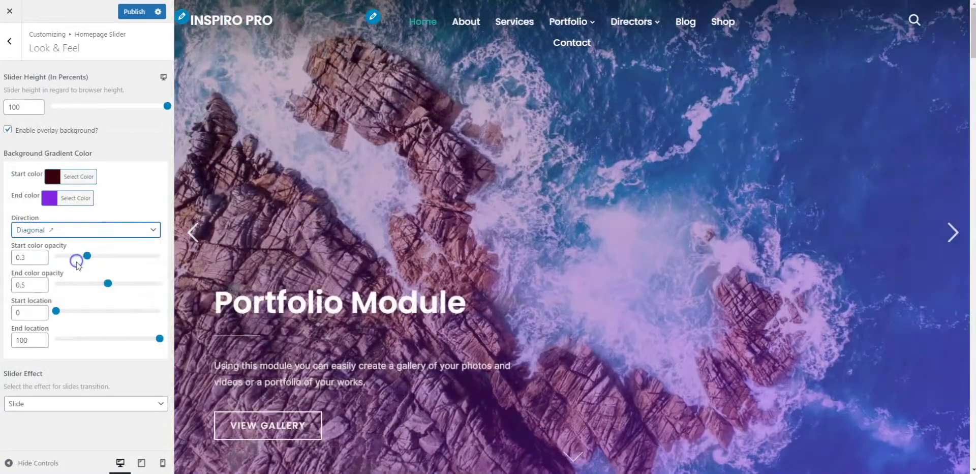
{"action": "left_click", "coordinate": [61, 234]}
{"action": "left_click", "coordinate": [59, 272]}
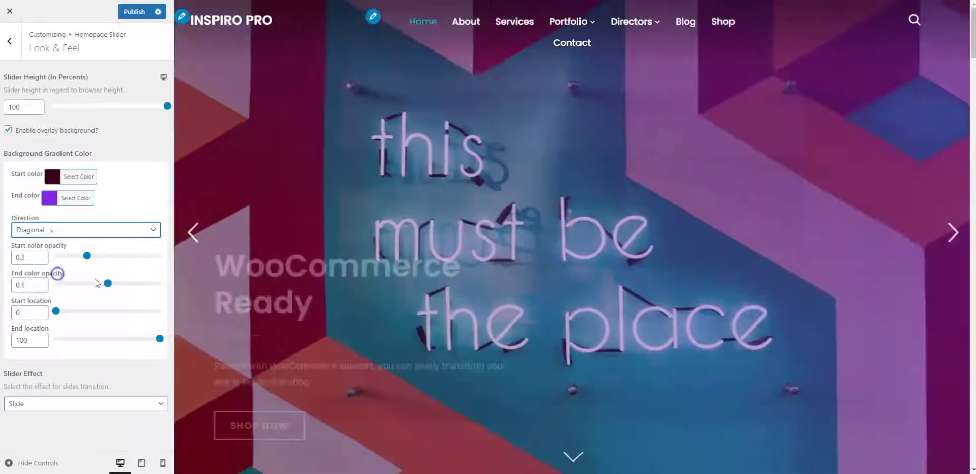
{"action": "left_click", "coordinate": [86, 256]}
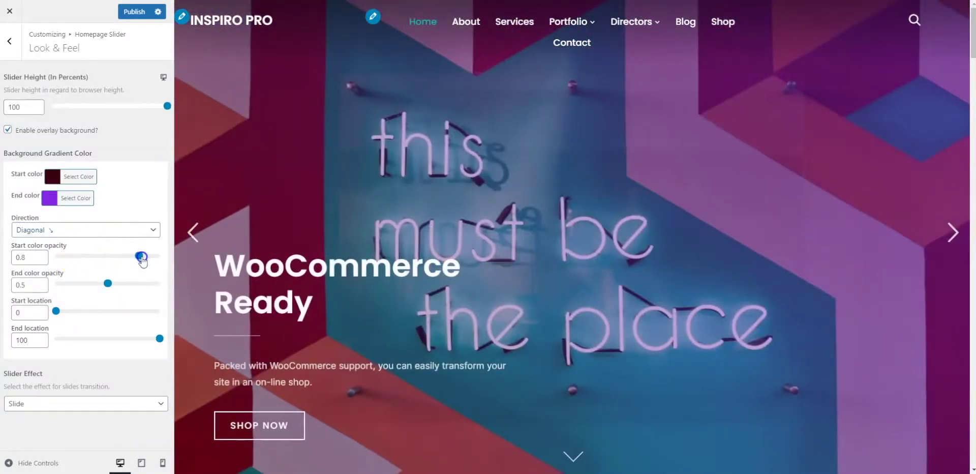
{"action": "left_click_drag", "start_coordinate": [142, 259], "coordinate": [98, 282]}
{"action": "left_click", "coordinate": [56, 313]}
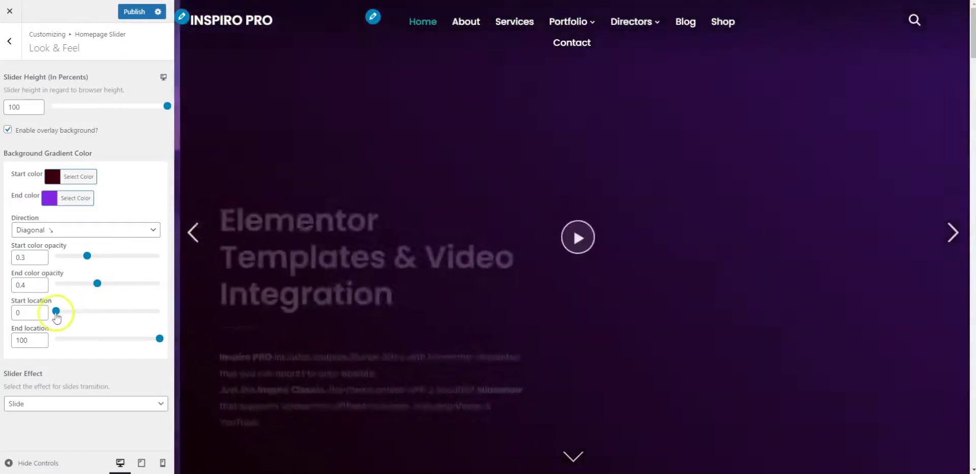
{"action": "left_click_drag", "start_coordinate": [56, 312], "coordinate": [120, 311]}
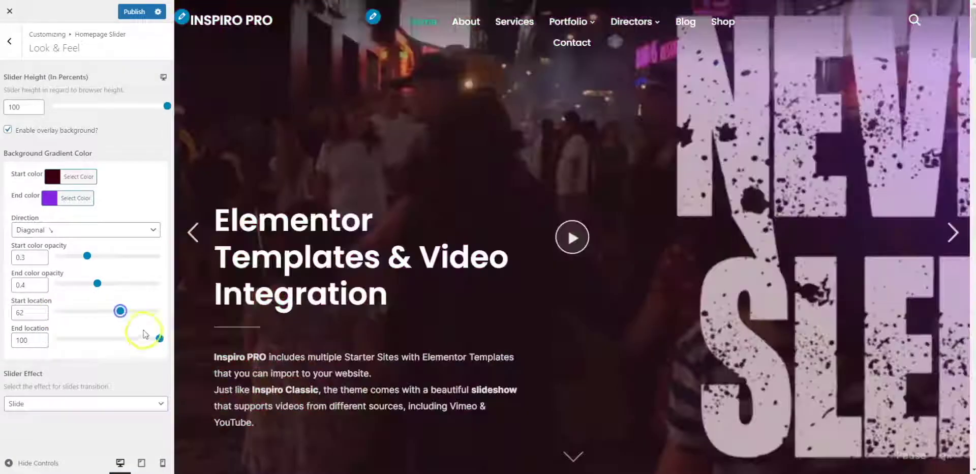
{"action": "left_click_drag", "start_coordinate": [159, 338], "coordinate": [76, 340]}
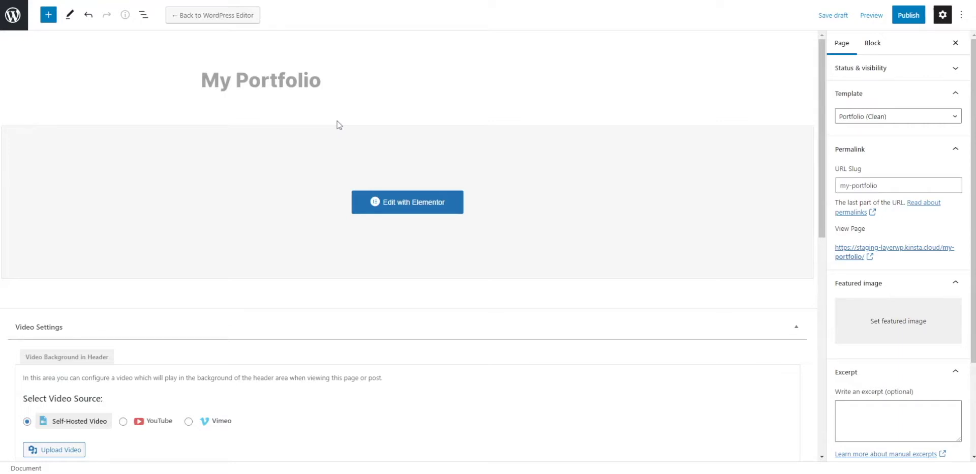
Pick Portfolio (Infinite Scroll) as My Portfolio's template and save the page as a draft.
{"action": "left_click", "coordinate": [856, 112]}
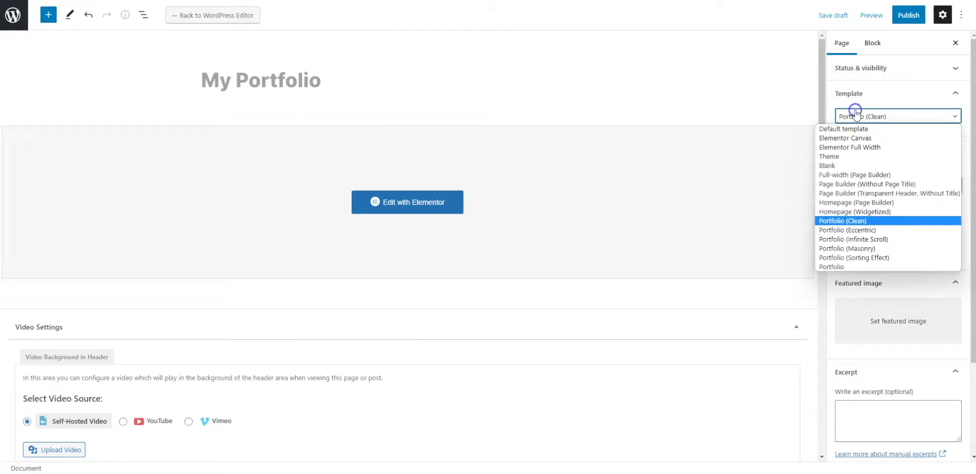
{"action": "left_click", "coordinate": [858, 239]}
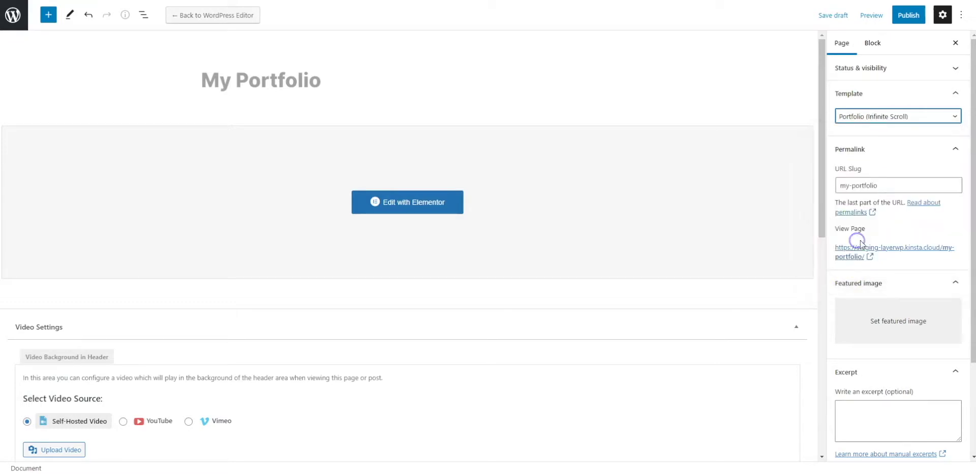
{"action": "left_click", "coordinate": [840, 17]}
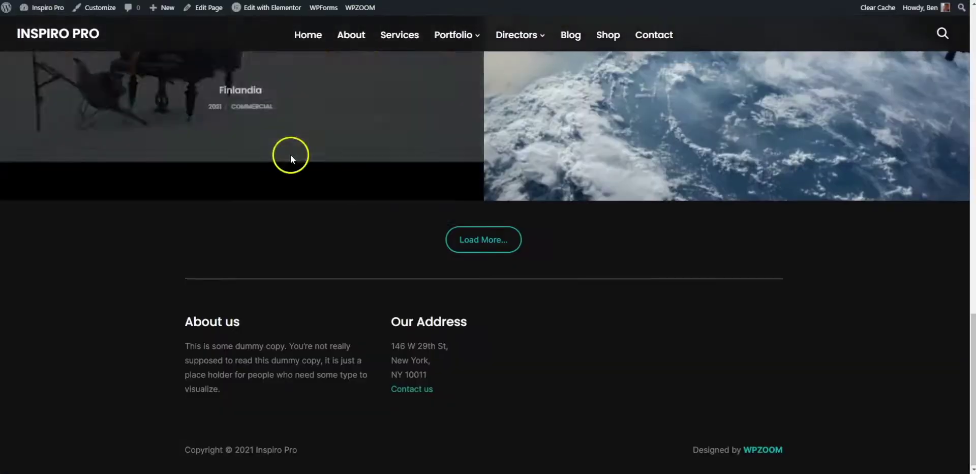
{"action": "scroll", "coordinate": [291, 153], "scroll_direction": "up", "scroll_amount": 10}
{"action": "scroll", "coordinate": [291, 152], "scroll_direction": "up", "scroll_amount": 8}
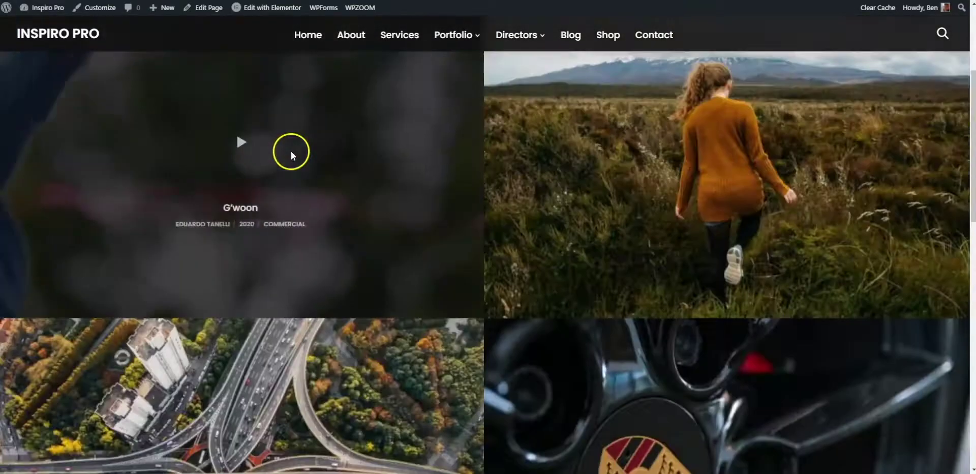
{"action": "left_click", "coordinate": [447, 172]}
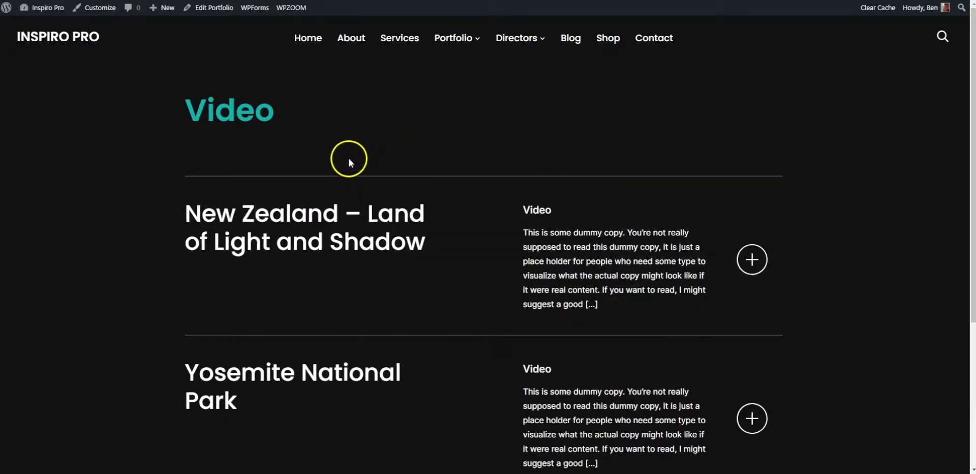
{"action": "key", "text": "alt+Left"}
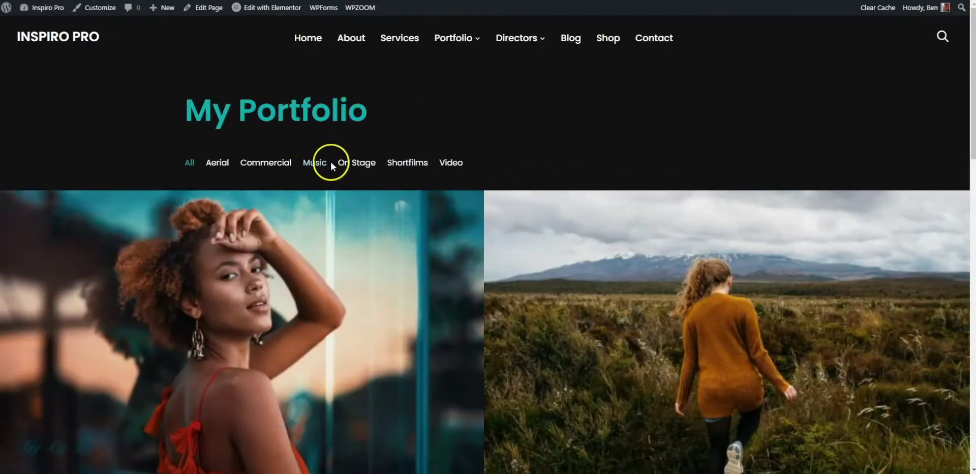
{"action": "scroll", "coordinate": [344, 156], "scroll_direction": "down", "scroll_amount": 3}
{"action": "scroll", "coordinate": [344, 160], "scroll_direction": "down", "scroll_amount": 2}
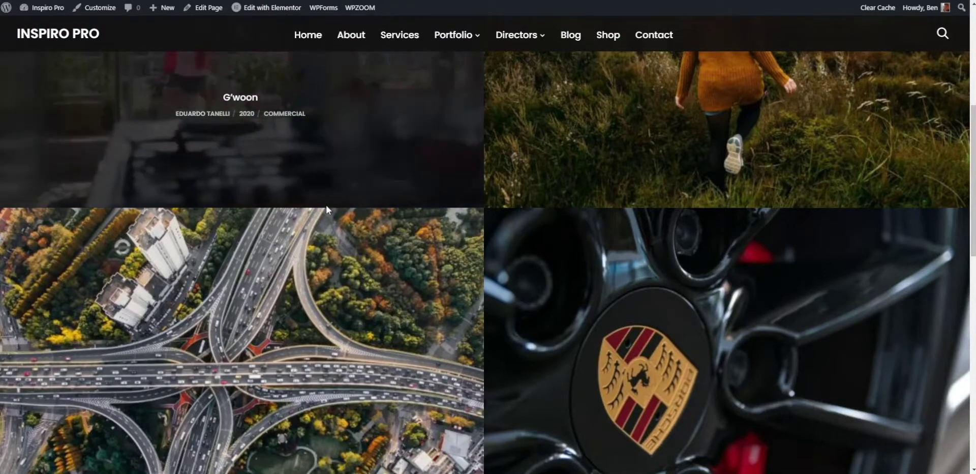
{"action": "left_click", "coordinate": [328, 32]}
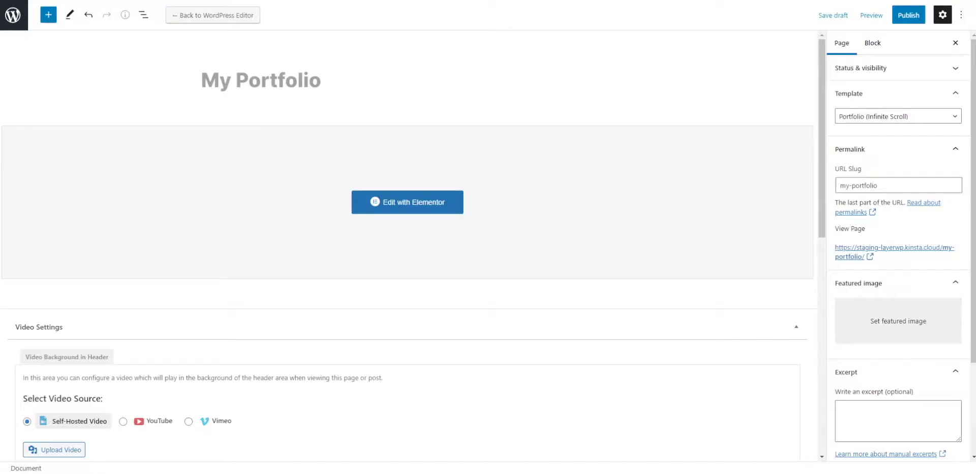
Give My Portfolio the Elementor Full Width template, save it as a draft, and launch Elementor.
{"action": "left_click", "coordinate": [872, 114]}
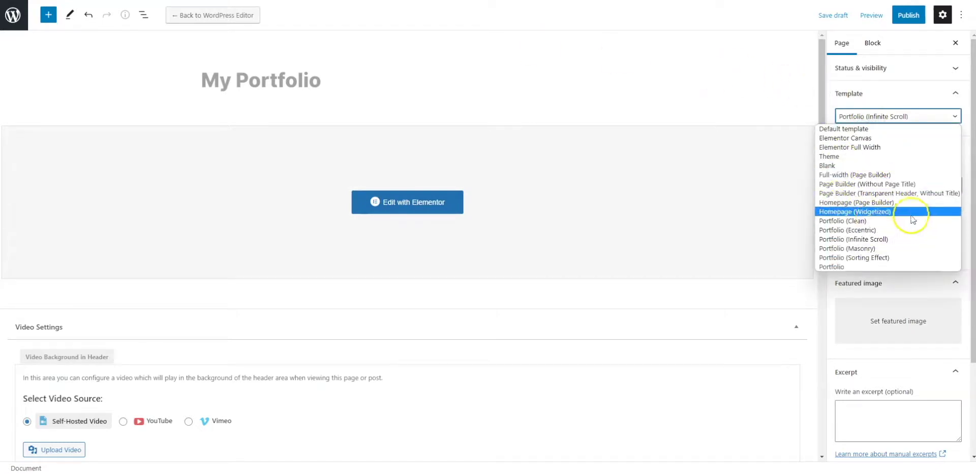
{"action": "left_click", "coordinate": [854, 158]}
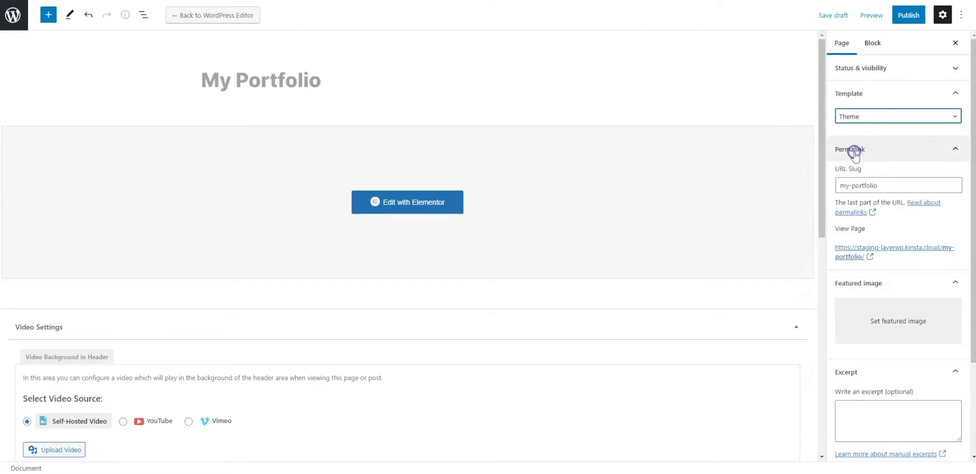
{"action": "left_click", "coordinate": [866, 116]}
{"action": "left_click", "coordinate": [859, 147]}
{"action": "left_click", "coordinate": [831, 15]}
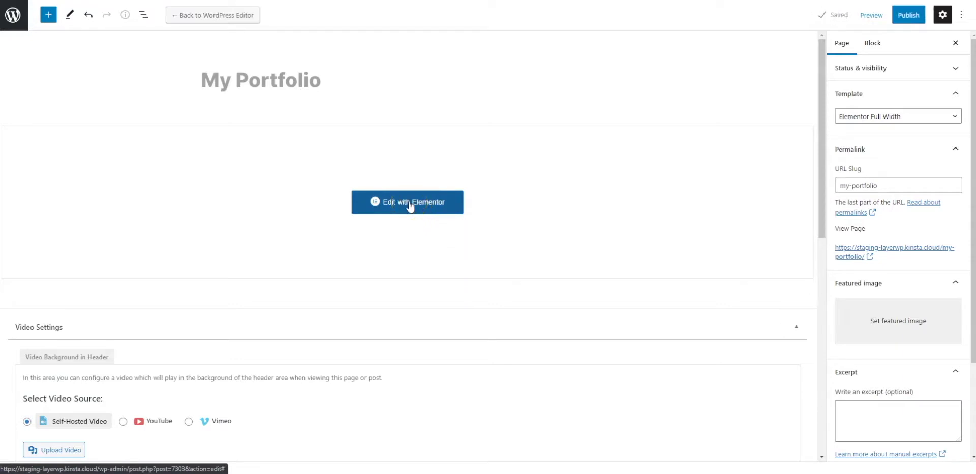
{"action": "left_click", "coordinate": [410, 204]}
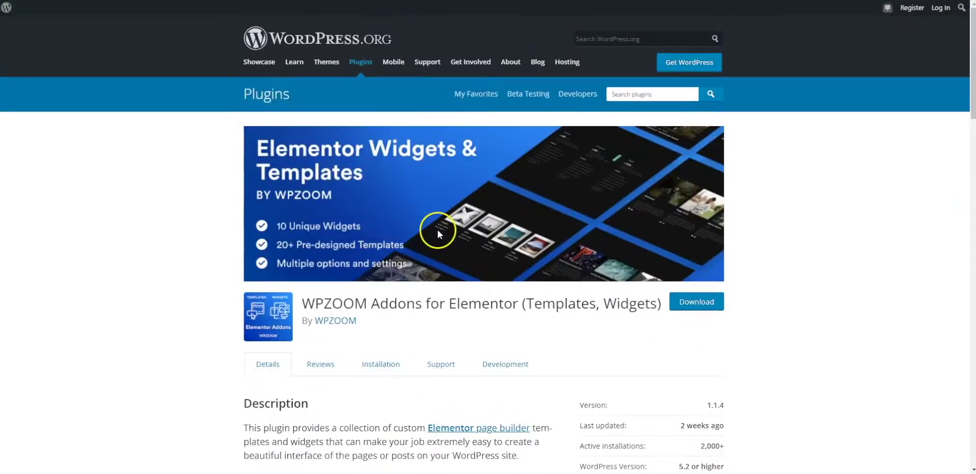
Scroll the WPZOOM Addons plugin page to Included Modules and highlight the note that Portfolio requires Inspiro.
{"action": "scroll", "coordinate": [434, 233], "scroll_direction": "down", "scroll_amount": 7}
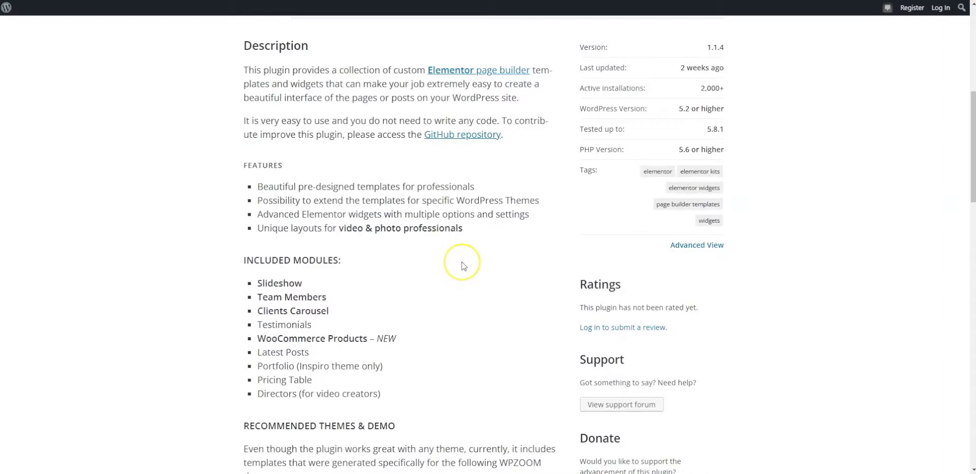
{"action": "scroll", "coordinate": [463, 266], "scroll_direction": "down", "scroll_amount": 2}
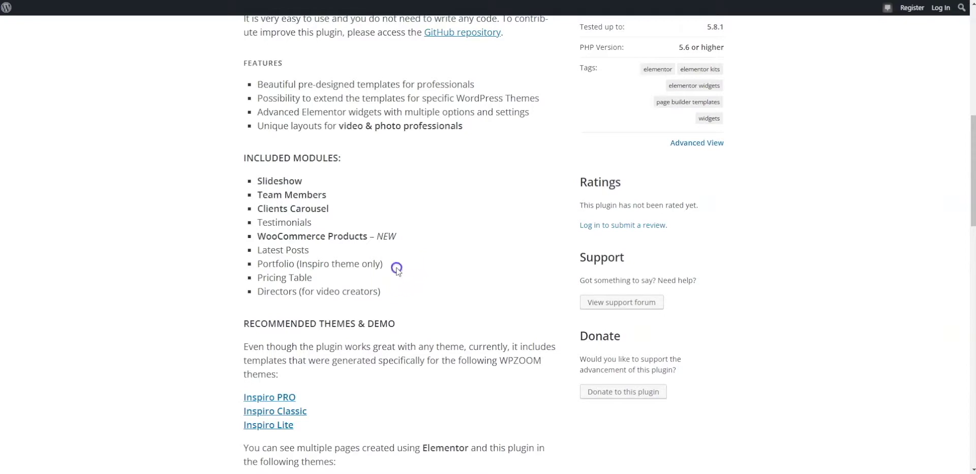
{"action": "left_click_drag", "start_coordinate": [396, 268], "coordinate": [301, 263]}
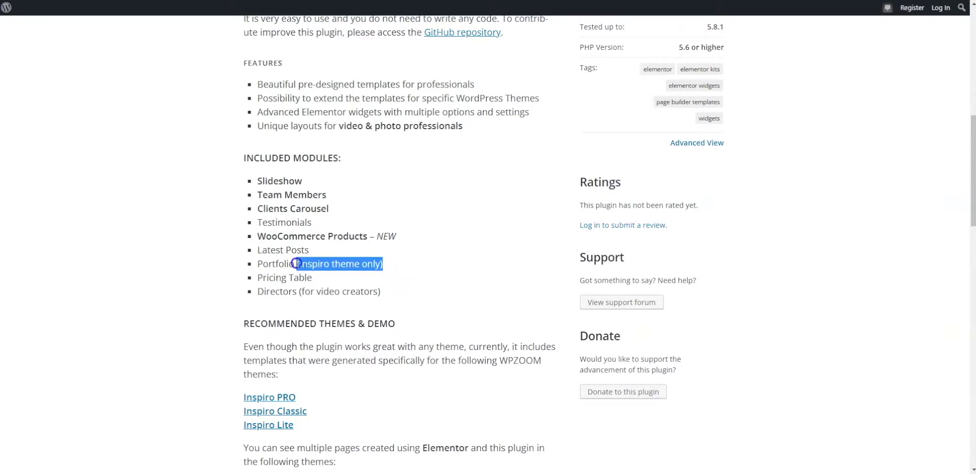
{"action": "left_click", "coordinate": [399, 252]}
{"action": "scroll", "coordinate": [446, 261], "scroll_direction": "up", "scroll_amount": 8}
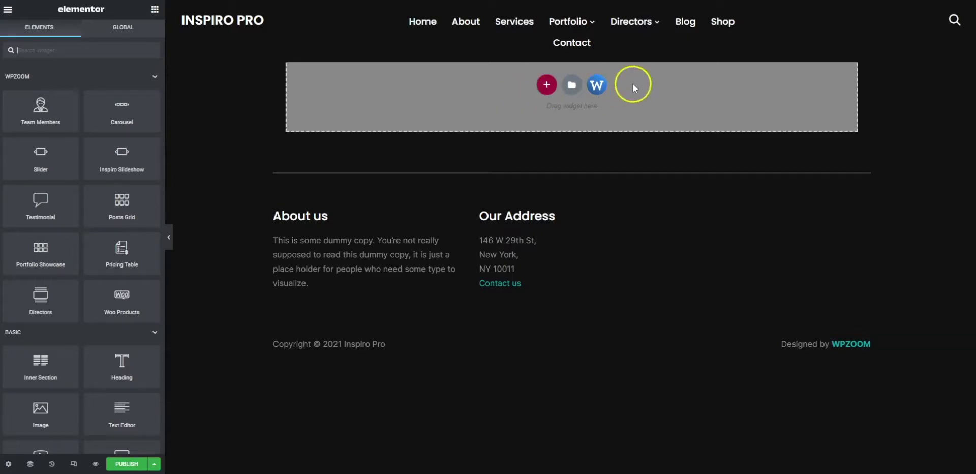
Insert the Eccentric demo's Directors Page template from the WPZOOM Library.
{"action": "left_click", "coordinate": [595, 86]}
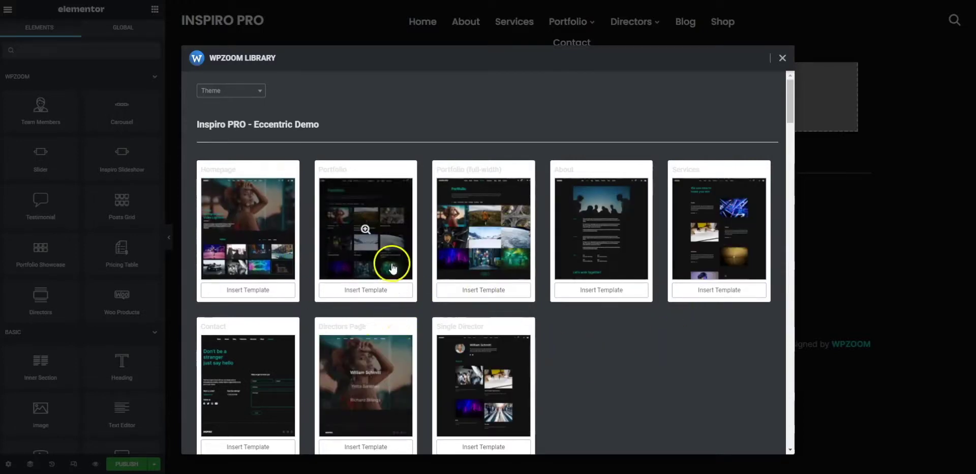
{"action": "scroll", "coordinate": [508, 218], "scroll_direction": "down", "scroll_amount": 10}
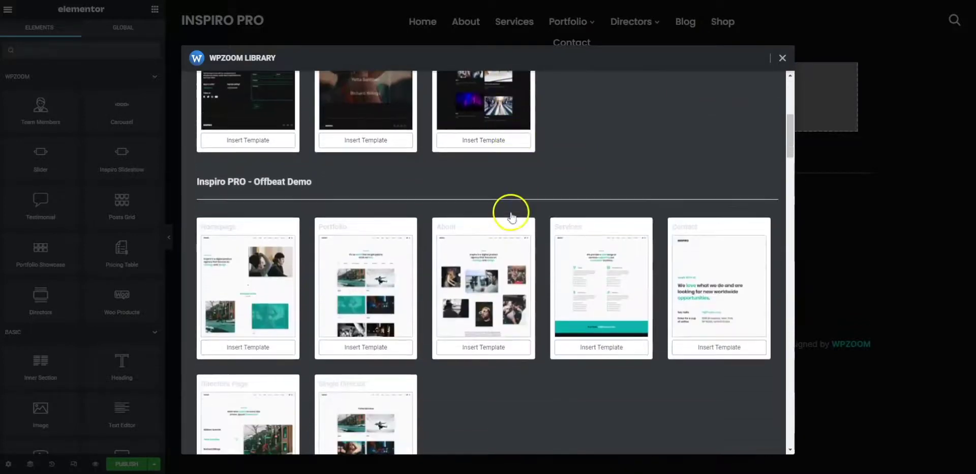
{"action": "scroll", "coordinate": [508, 235], "scroll_direction": "down", "scroll_amount": 4}
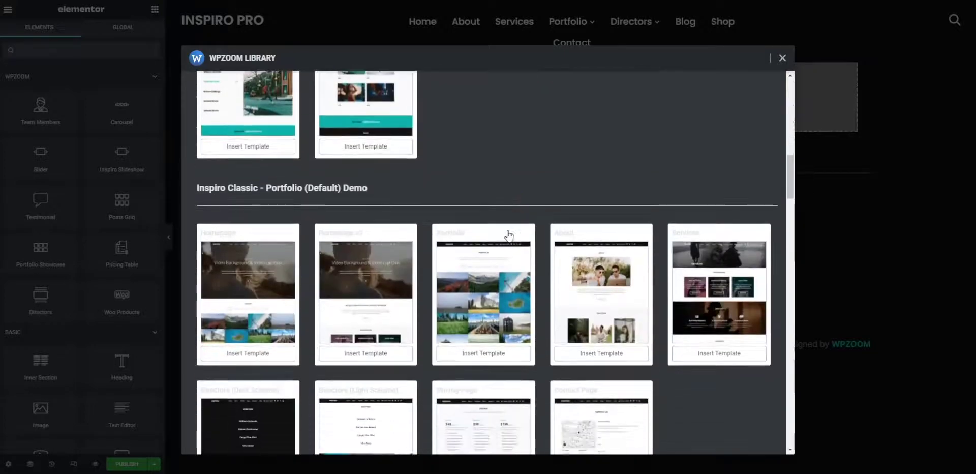
{"action": "scroll", "coordinate": [610, 290], "scroll_direction": "down", "scroll_amount": 5}
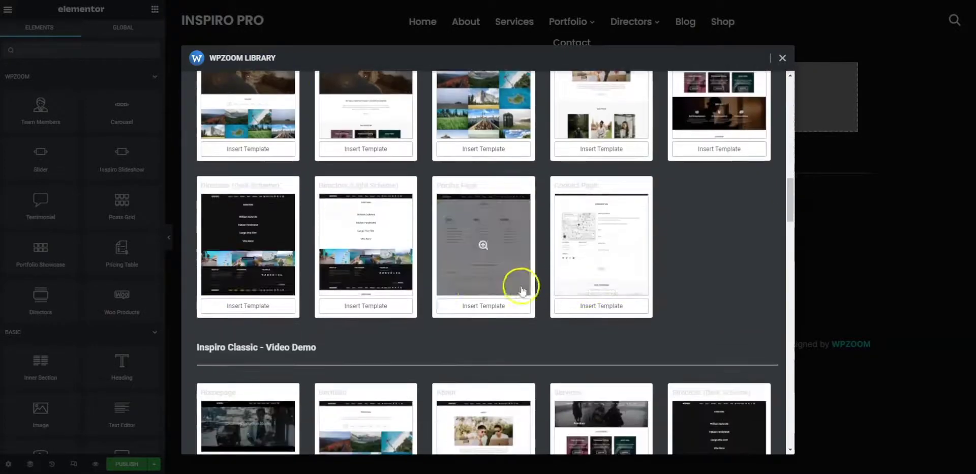
{"action": "scroll", "coordinate": [284, 285], "scroll_direction": "down", "scroll_amount": 2}
{"action": "scroll", "coordinate": [244, 292], "scroll_direction": "down", "scroll_amount": 2}
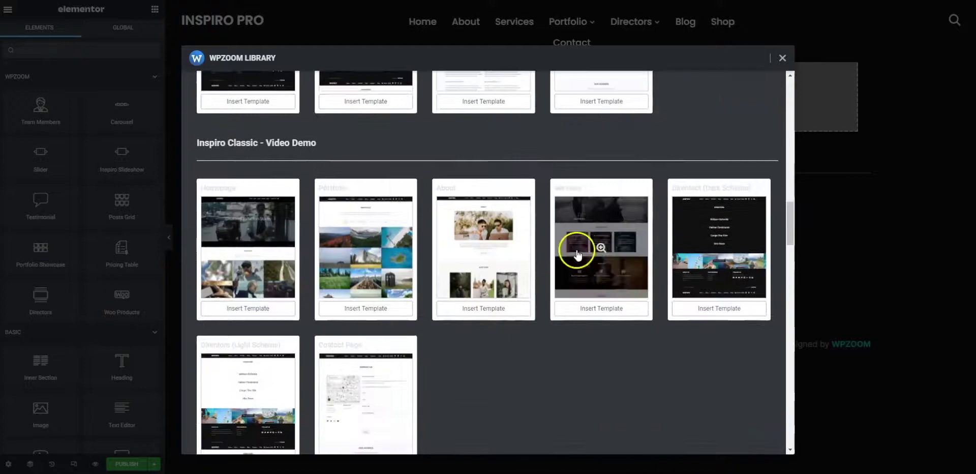
{"action": "scroll", "coordinate": [337, 327], "scroll_direction": "up", "scroll_amount": 3}
{"action": "scroll", "coordinate": [336, 328], "scroll_direction": "up", "scroll_amount": 15}
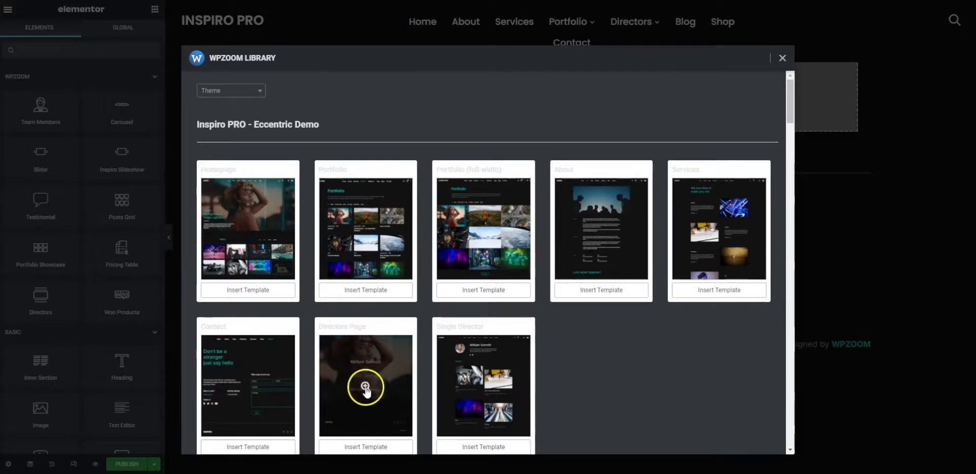
{"action": "left_click", "coordinate": [364, 447]}
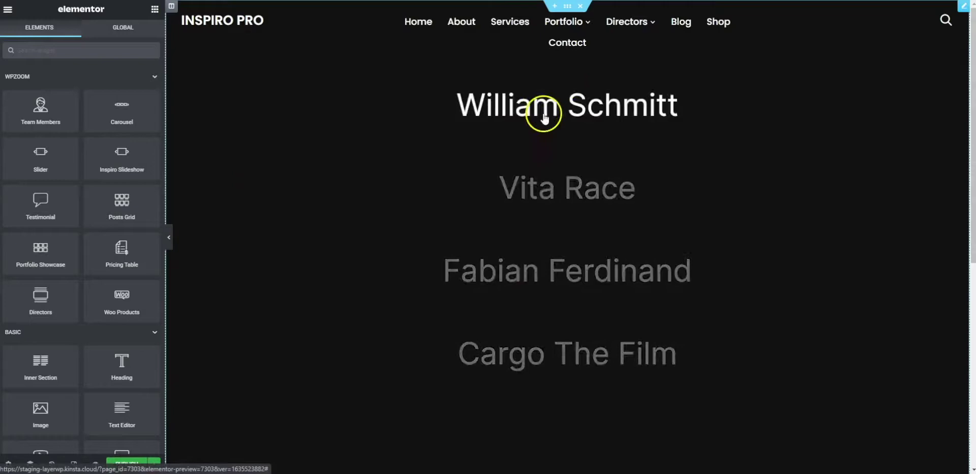
Scroll through the director list preview, where each name reveals its background video.
{"action": "scroll", "coordinate": [405, 233], "scroll_direction": "down", "scroll_amount": 4}
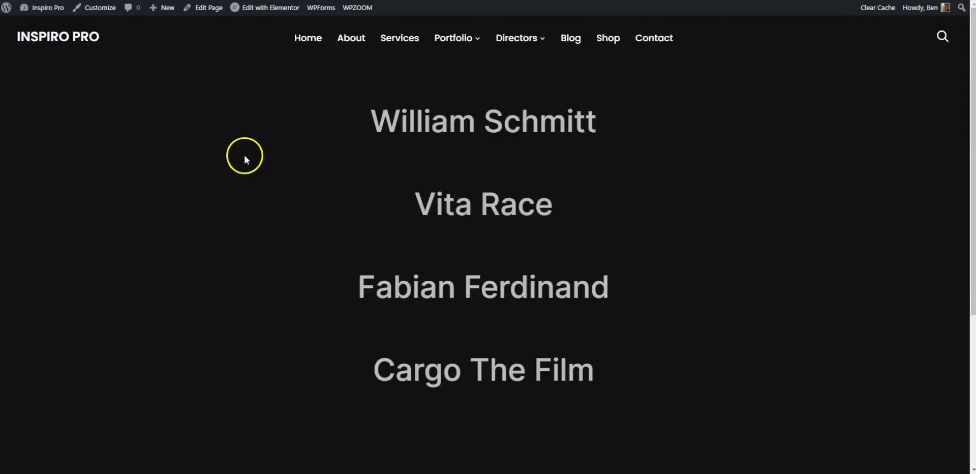
{"action": "mouse_move", "coordinate": [470, 125]}
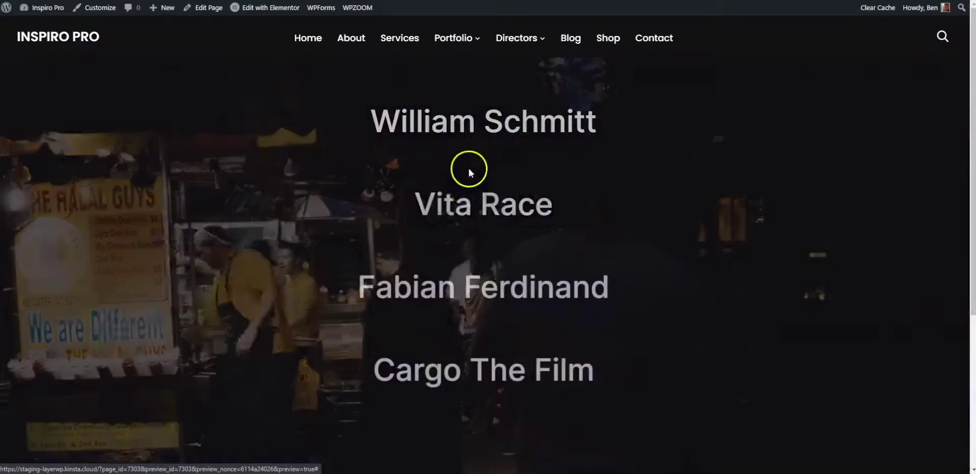
{"action": "mouse_move", "coordinate": [465, 207]}
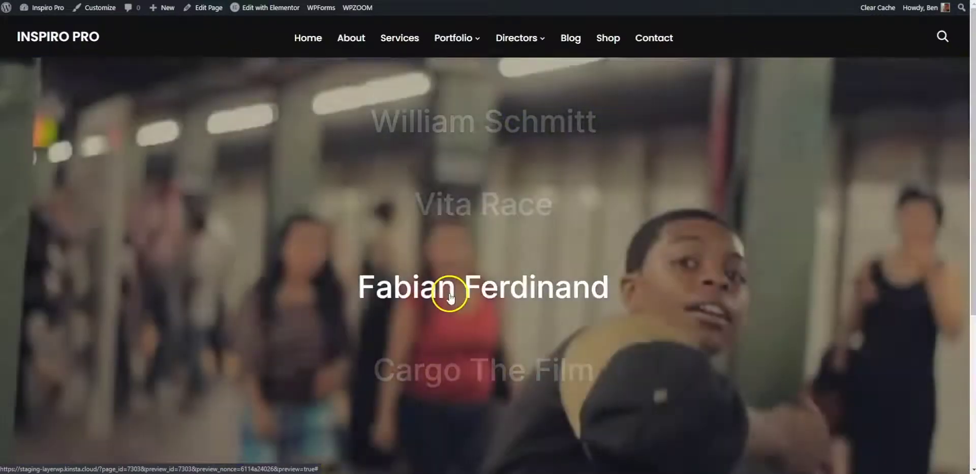
{"action": "scroll", "coordinate": [447, 290], "scroll_direction": "down", "scroll_amount": 2}
{"action": "mouse_move", "coordinate": [465, 273]}
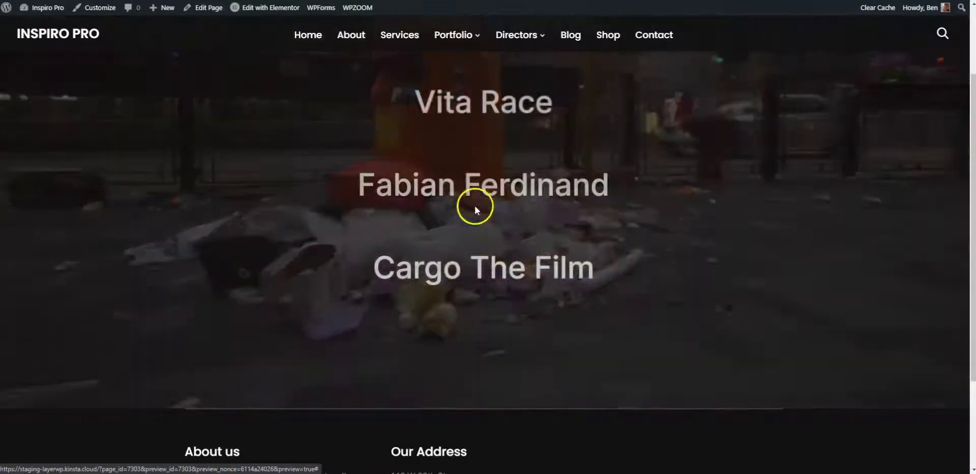
{"action": "mouse_move", "coordinate": [473, 189]}
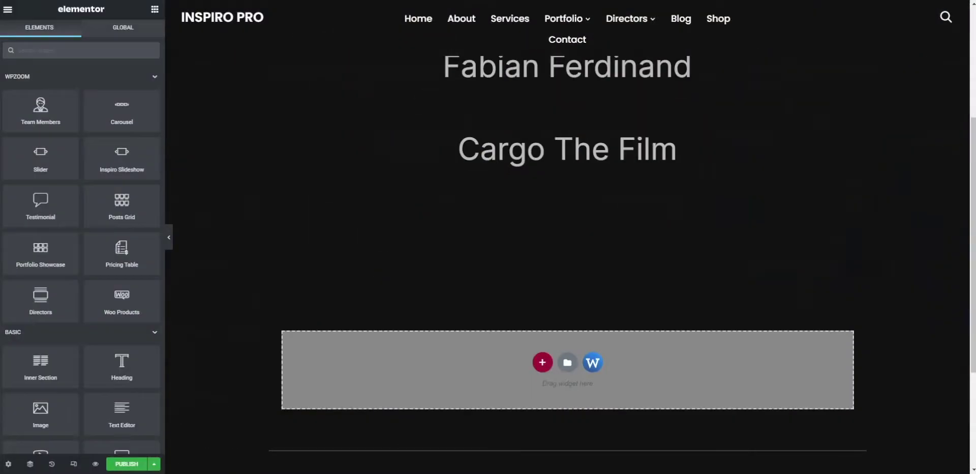
{"action": "scroll", "coordinate": [571, 284], "scroll_direction": "up", "scroll_amount": 5}
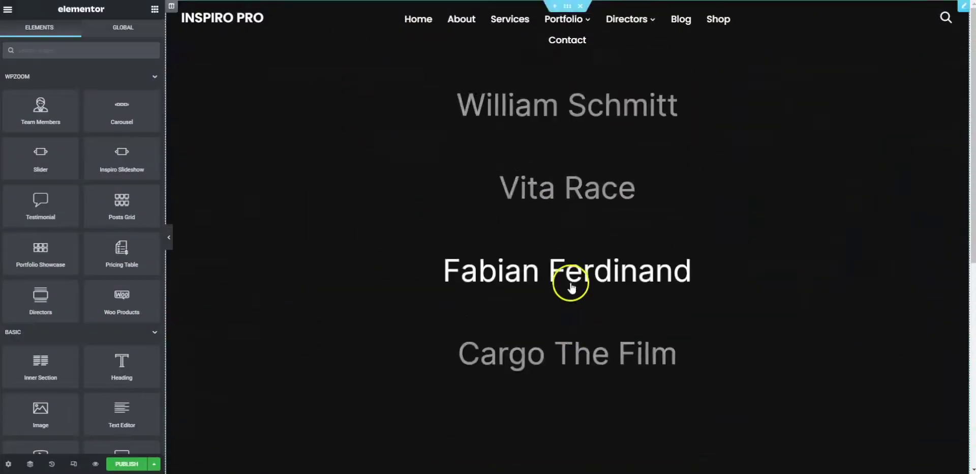
Delete the director-list section from the Navigator and drop a Portfolio Showcase widget in its place.
{"action": "mouse_move", "coordinate": [584, 11]}
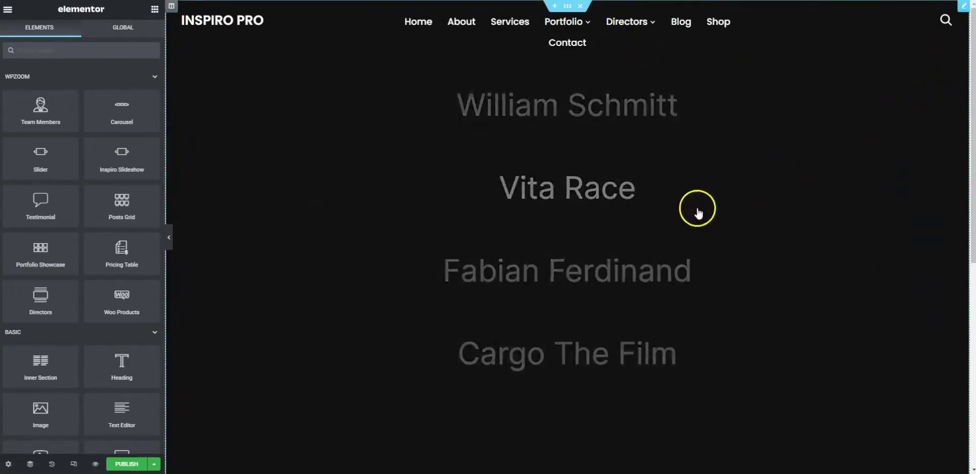
{"action": "left_click", "coordinate": [30, 464]}
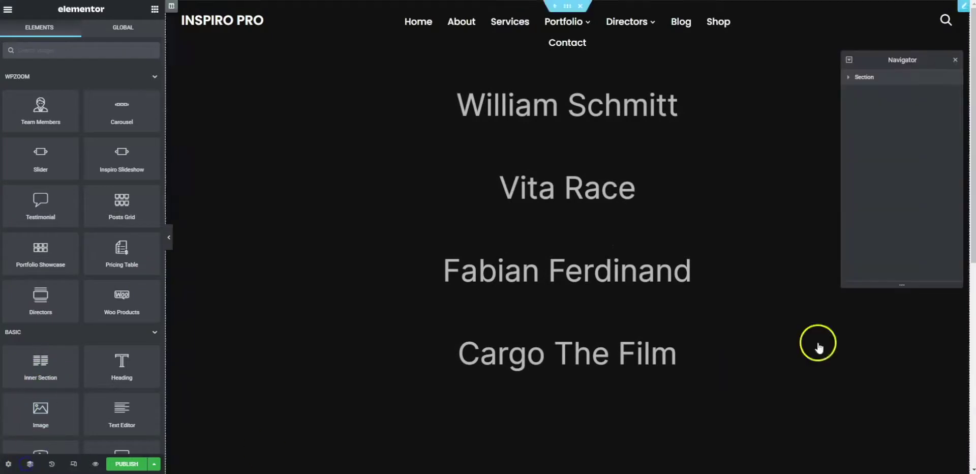
{"action": "right_click", "coordinate": [877, 78]}
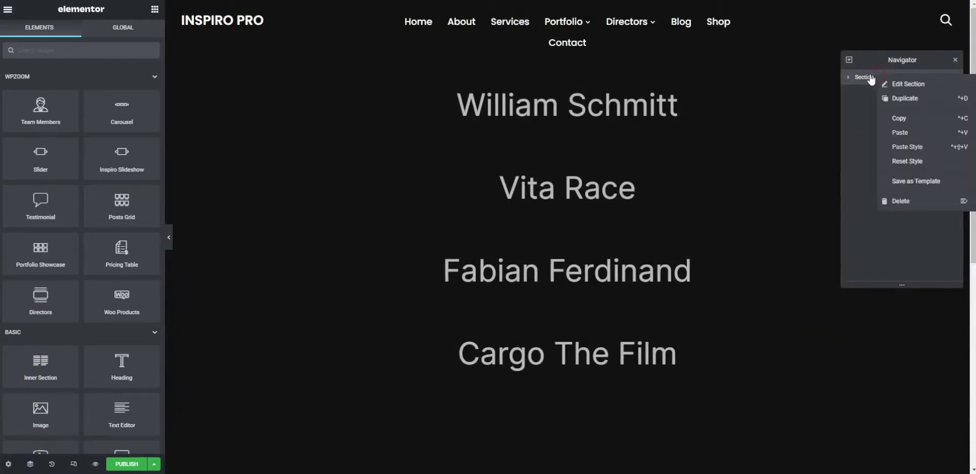
{"action": "left_click", "coordinate": [900, 201]}
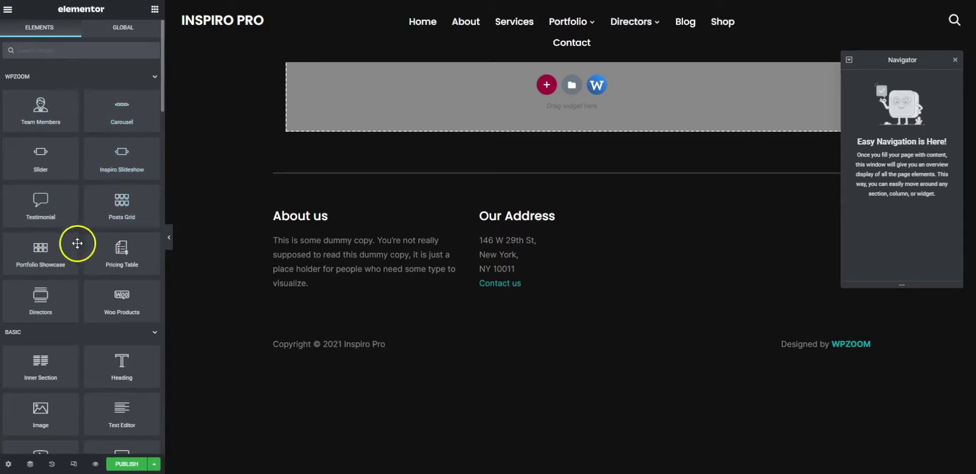
{"action": "left_click_drag", "start_coordinate": [32, 246], "coordinate": [477, 107]}
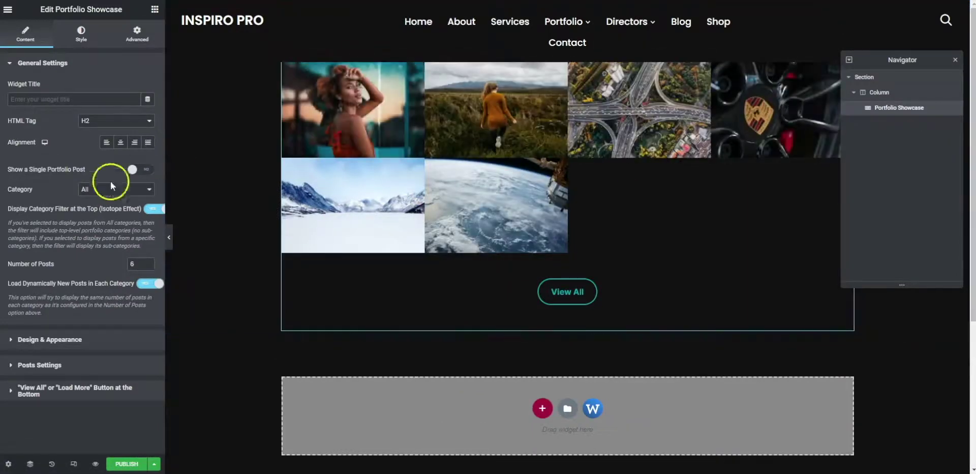
Keep the title at H2, filter the showcase to Commercial, and set Number of Posts to 9.
{"action": "left_click", "coordinate": [108, 127]}
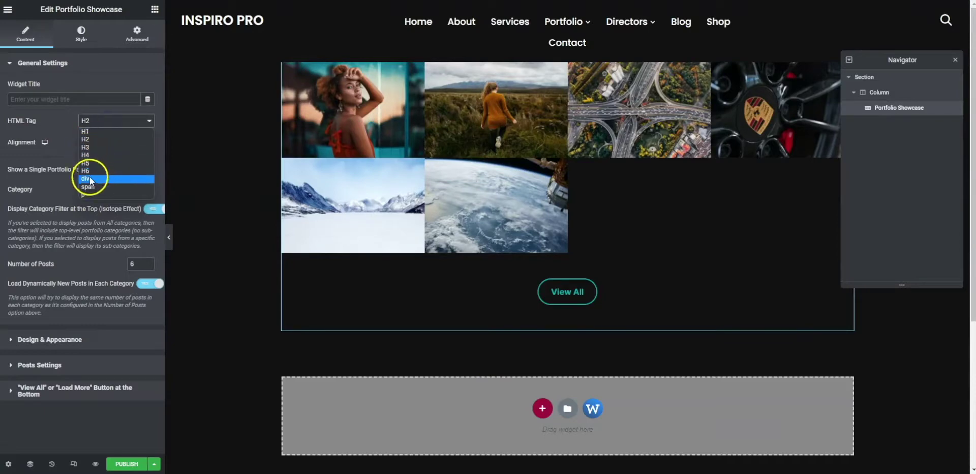
{"action": "left_click", "coordinate": [61, 112]}
{"action": "left_click", "coordinate": [84, 98]}
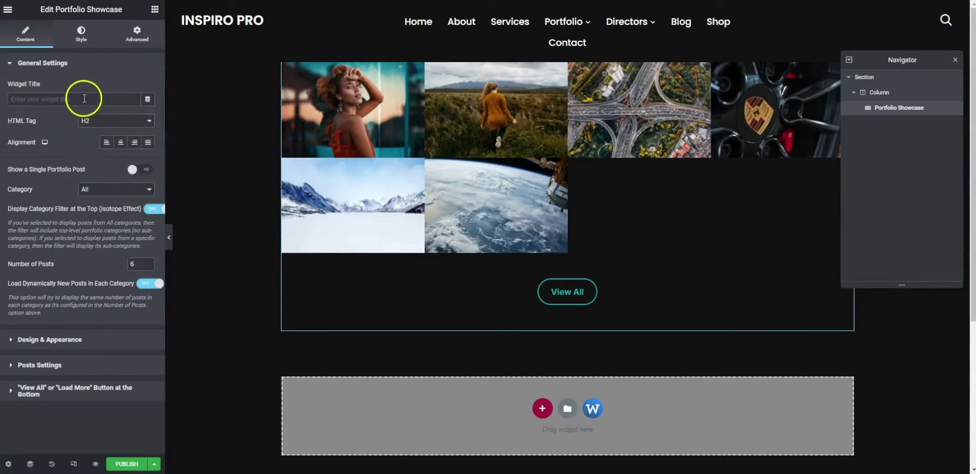
{"action": "left_click", "coordinate": [112, 190]}
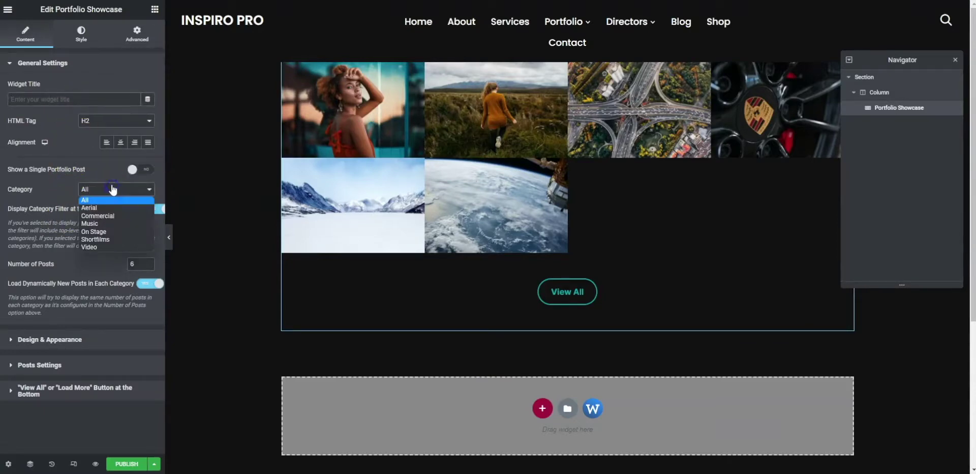
{"action": "left_click", "coordinate": [109, 217]}
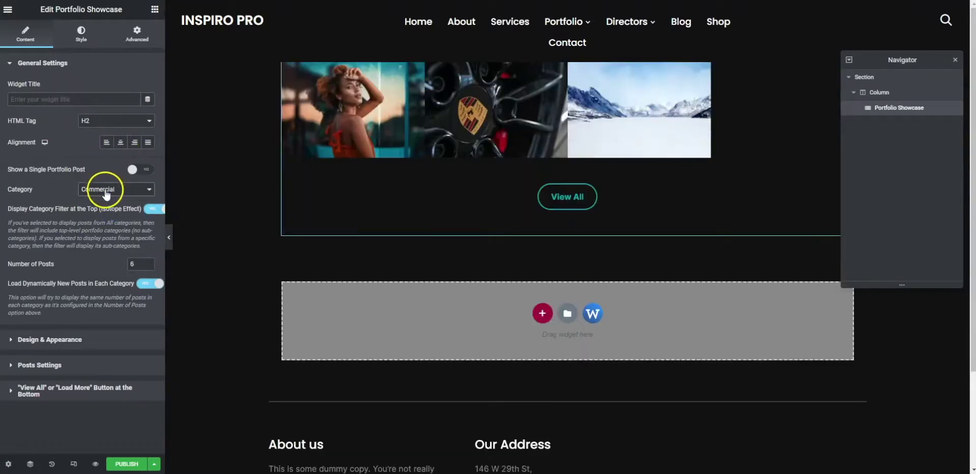
{"action": "left_click", "coordinate": [104, 189]}
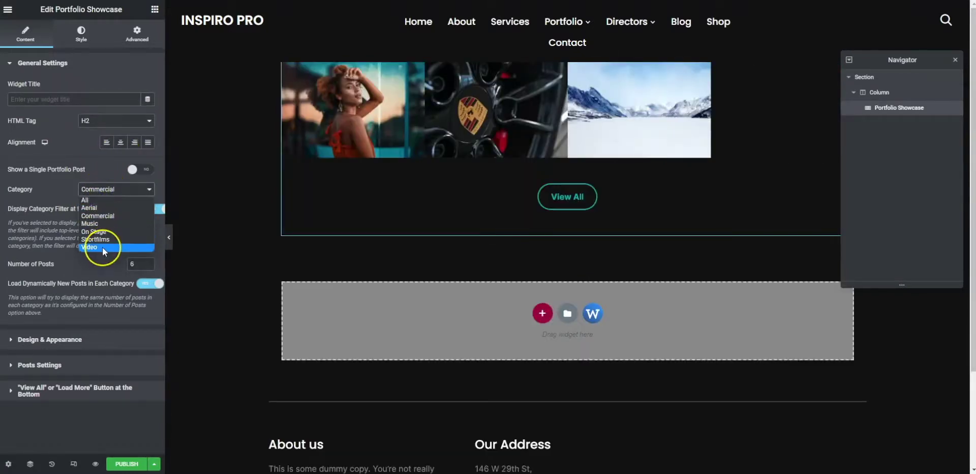
{"action": "left_click", "coordinate": [99, 192]}
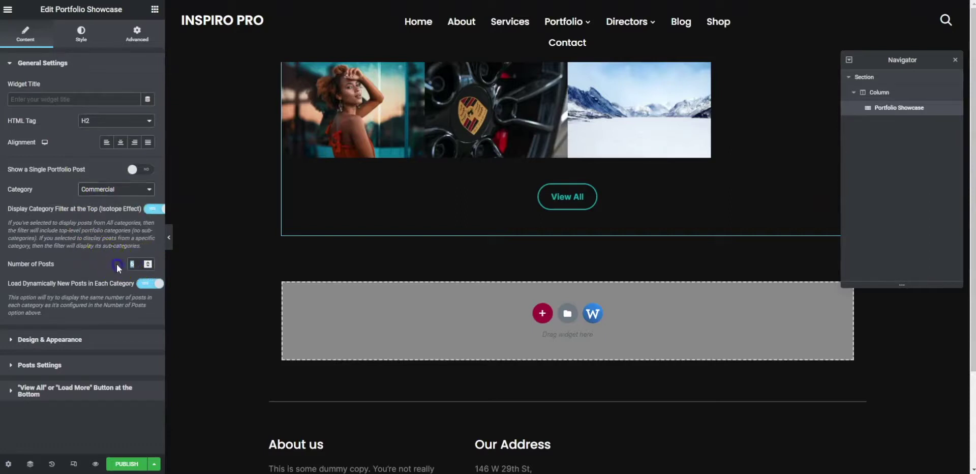
{"action": "double_click", "coordinate": [131, 263]}
{"action": "type", "text": "9"}
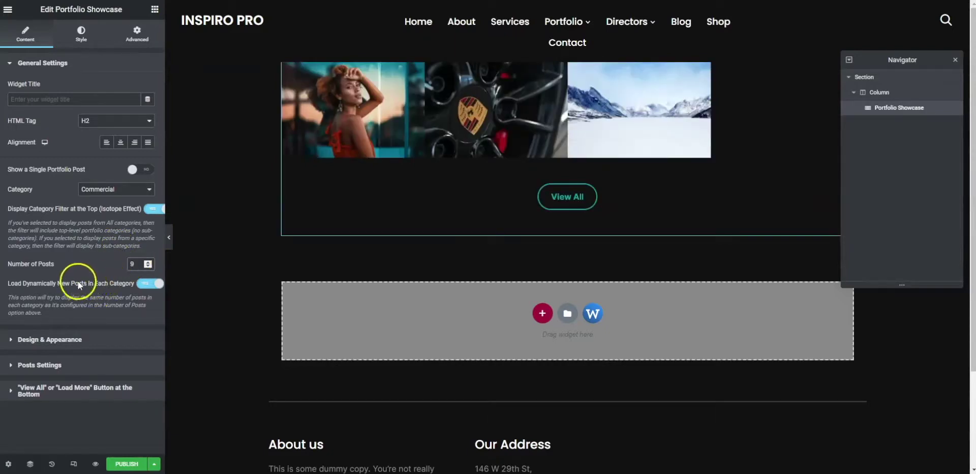
Review Design settings: Title Overlay in 4 columns, with lightbox and hover background video on.
{"action": "left_click", "coordinate": [62, 339]}
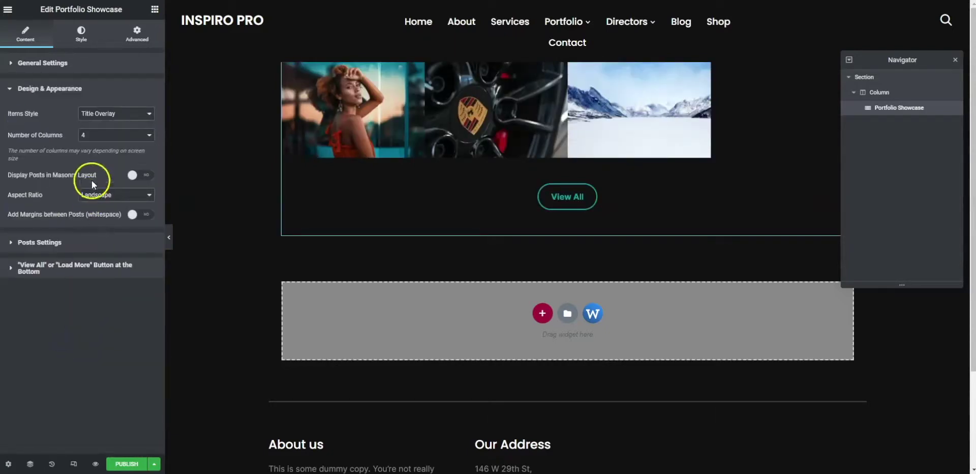
{"action": "left_click", "coordinate": [105, 139]}
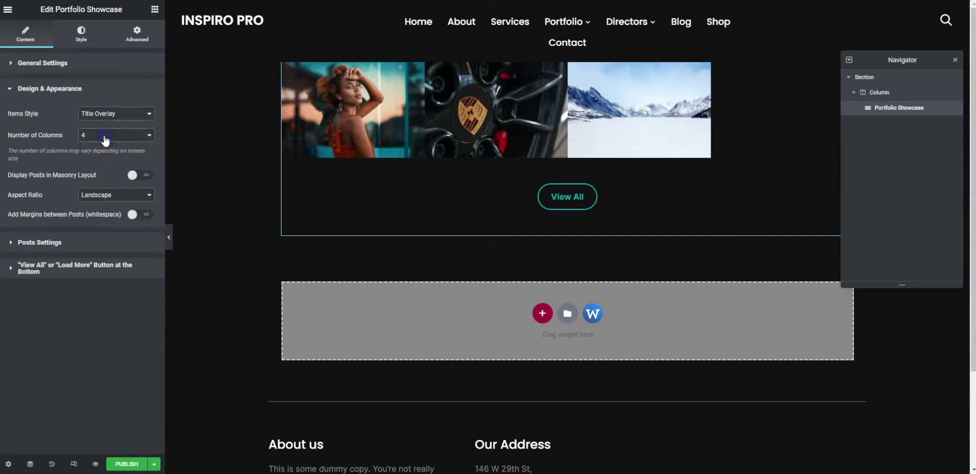
{"action": "left_click", "coordinate": [94, 243]}
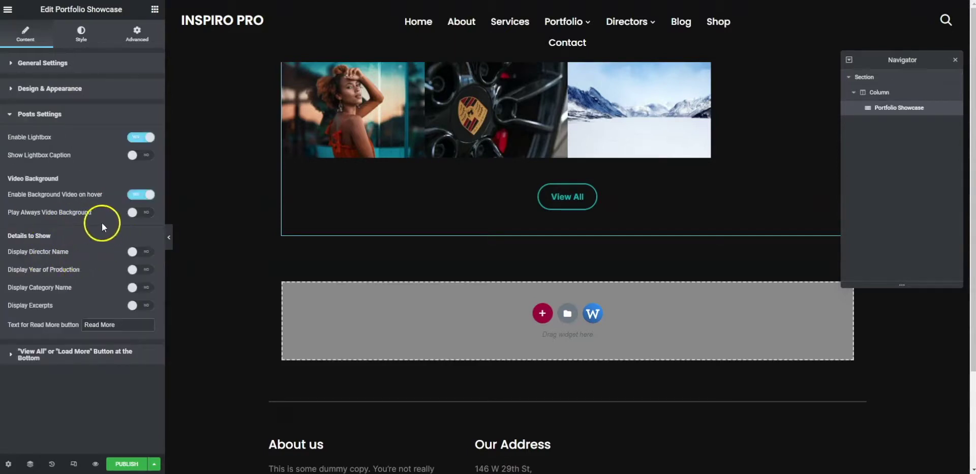
{"action": "mouse_move", "coordinate": [350, 128]}
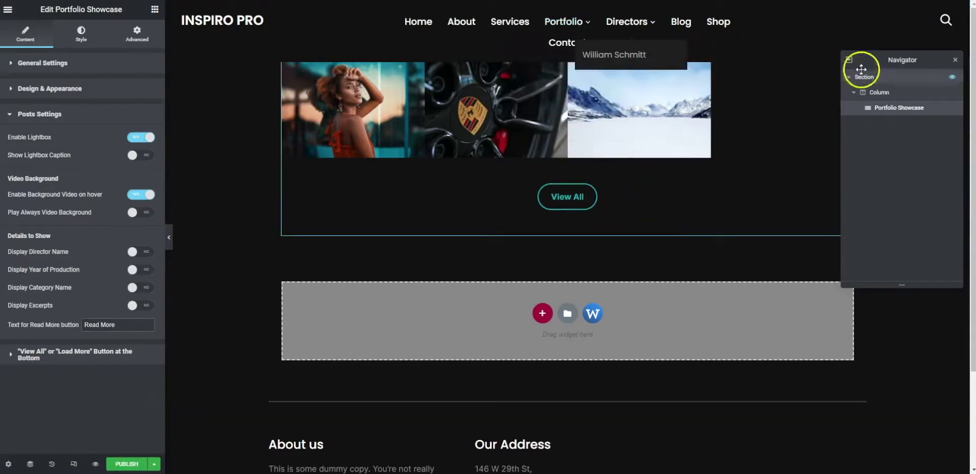
Delete the Portfolio Showcase section in the Navigator and drop in a Slider widget.
{"action": "left_click", "coordinate": [883, 81]}
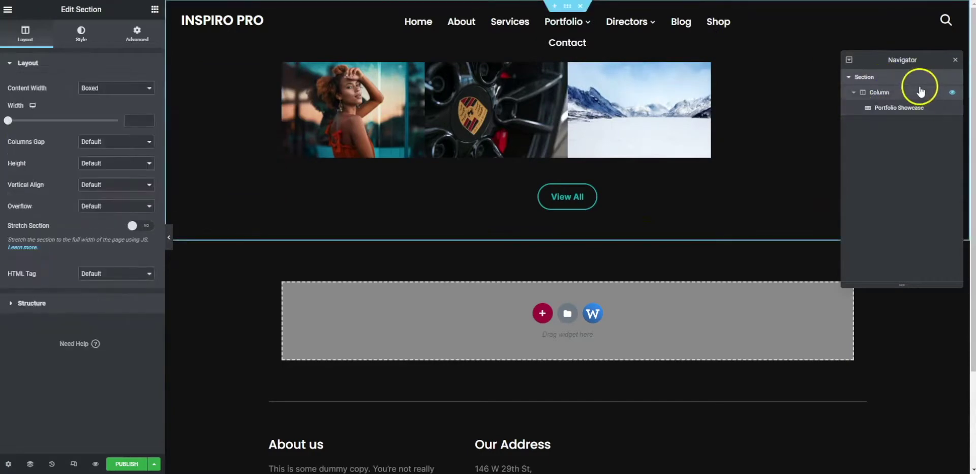
{"action": "right_click", "coordinate": [923, 77]}
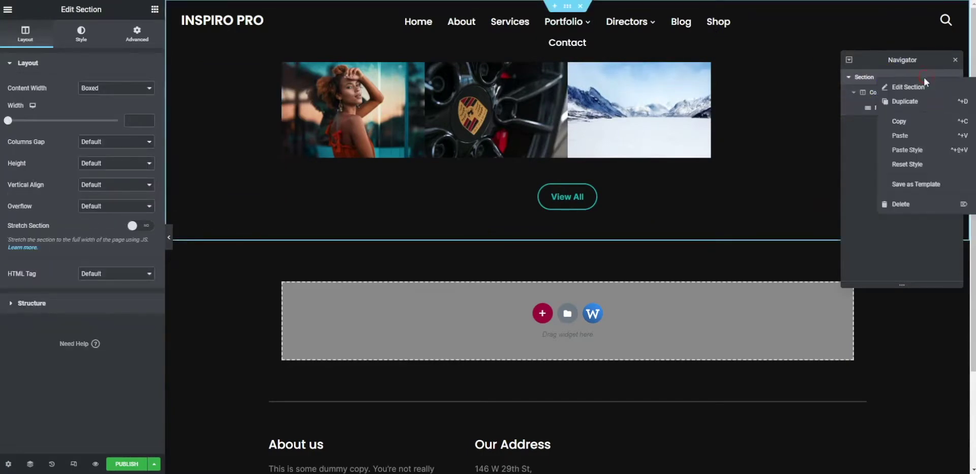
{"action": "left_click", "coordinate": [901, 203]}
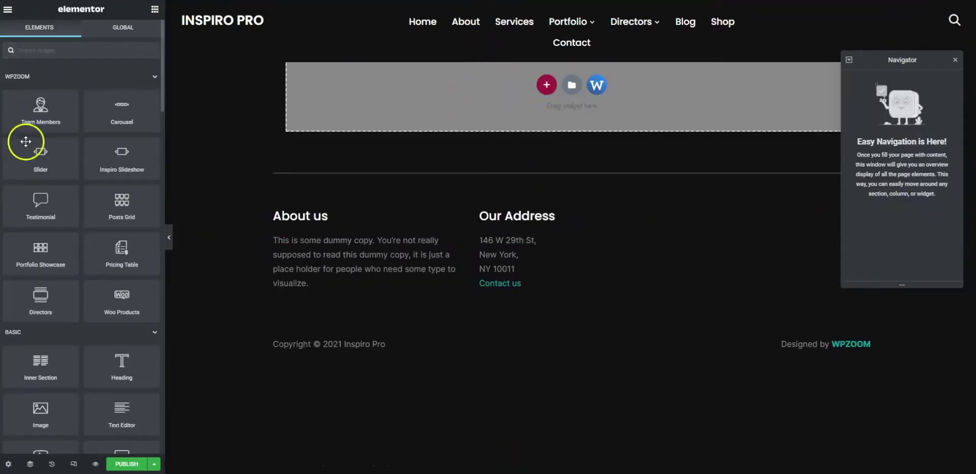
{"action": "left_click_drag", "start_coordinate": [53, 158], "coordinate": [413, 94]}
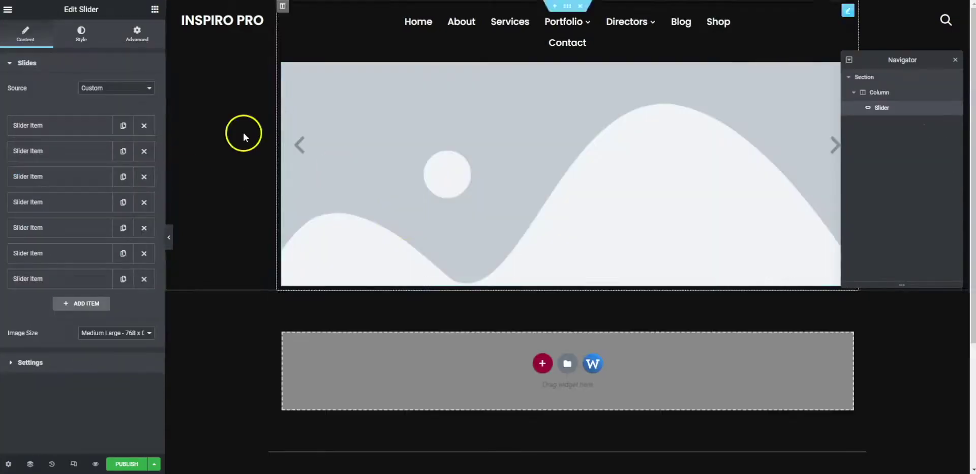
{"action": "left_click", "coordinate": [97, 127]}
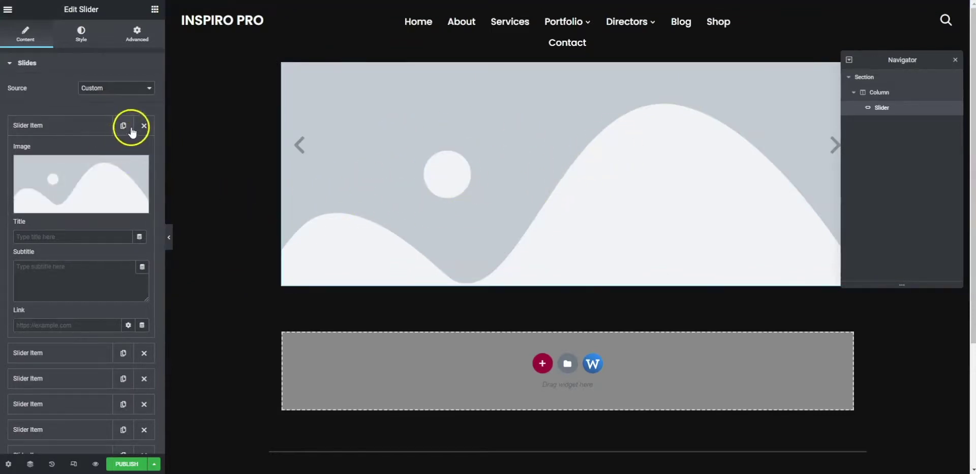
{"action": "right_click", "coordinate": [916, 79]}
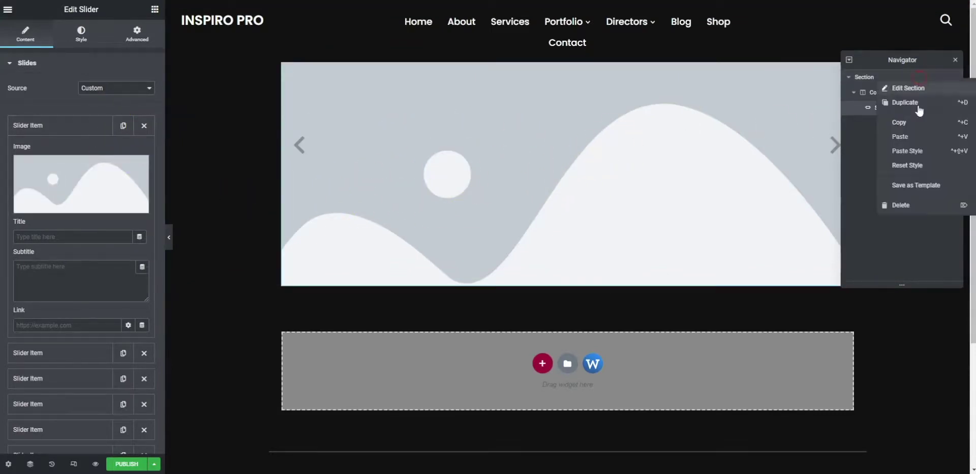
{"action": "left_click", "coordinate": [909, 204]}
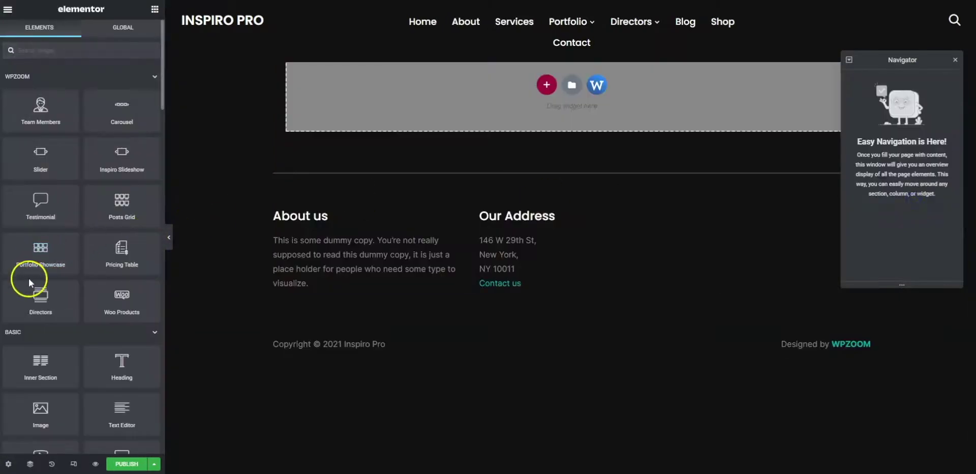
{"action": "left_click_drag", "start_coordinate": [49, 299], "coordinate": [643, 129]}
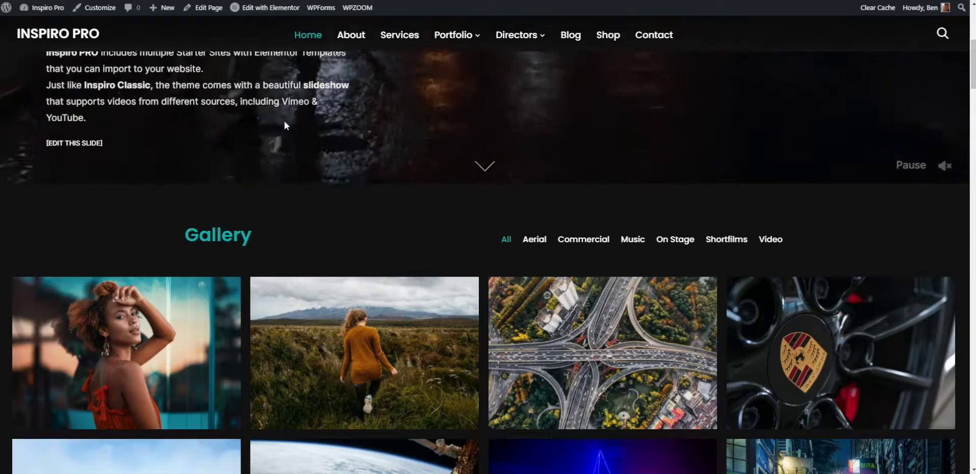
Launch the Customizer, dismiss the autosave notice, and go to Theme Design.
{"action": "left_click", "coordinate": [99, 8]}
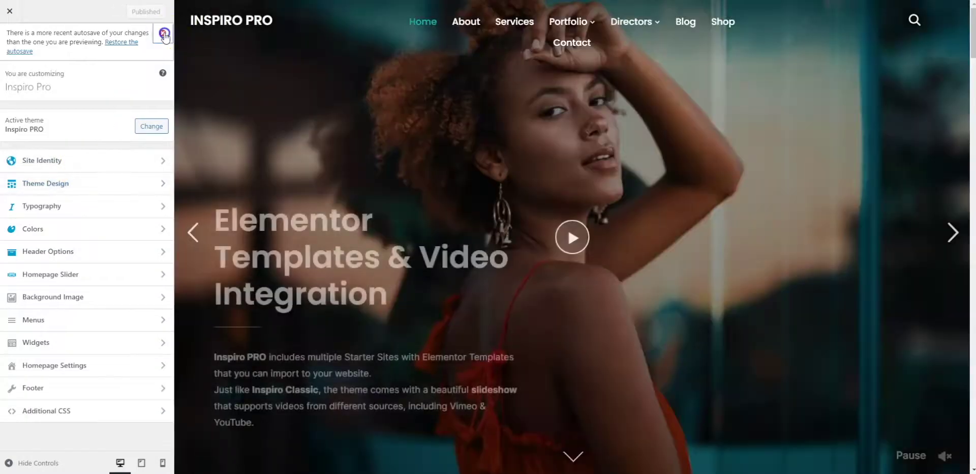
{"action": "left_click", "coordinate": [162, 33]}
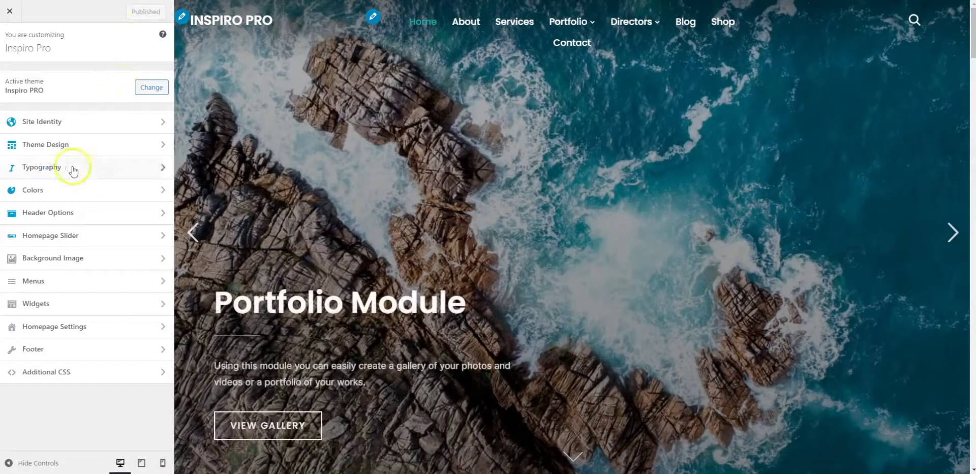
{"action": "left_click", "coordinate": [91, 144]}
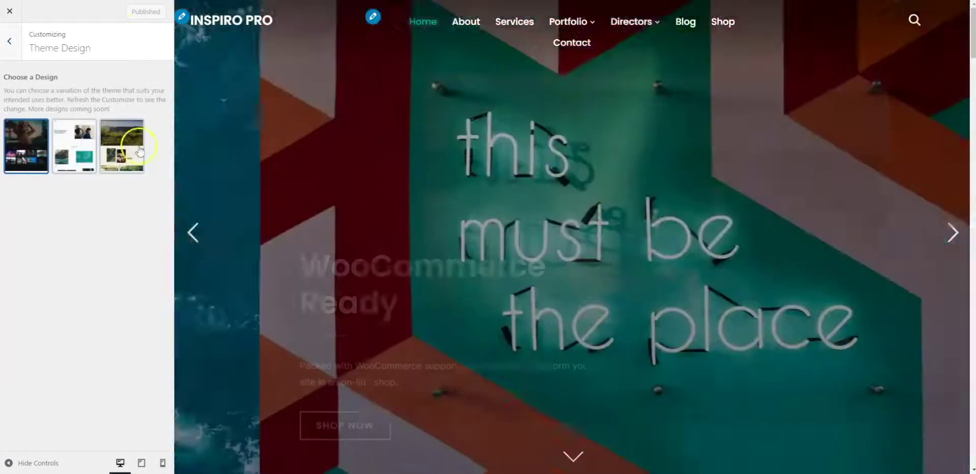
Apply the second Theme Design variation, giving the site a white header with dark text.
{"action": "scroll", "coordinate": [300, 146], "scroll_direction": "down", "scroll_amount": 7}
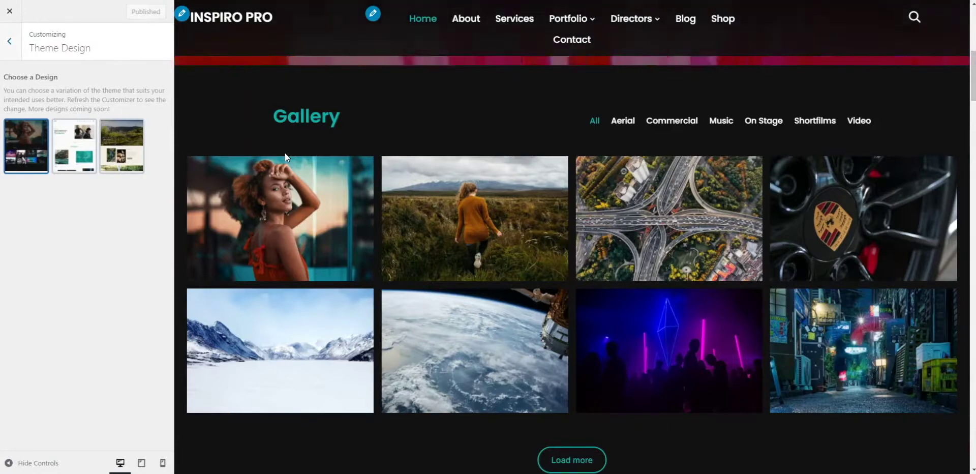
{"action": "left_click", "coordinate": [67, 131]}
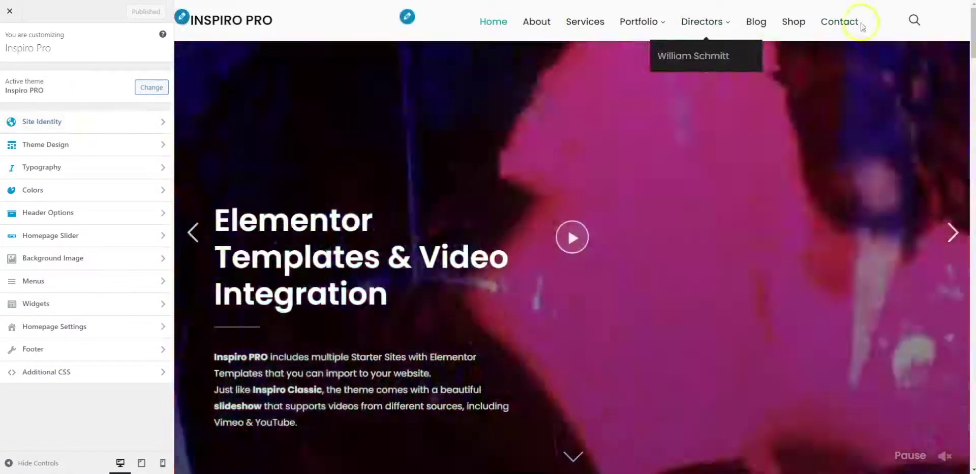
Choose the third Theme Design variation with serif headings and a warmer classic look.
{"action": "scroll", "coordinate": [357, 160], "scroll_direction": "down", "scroll_amount": 6}
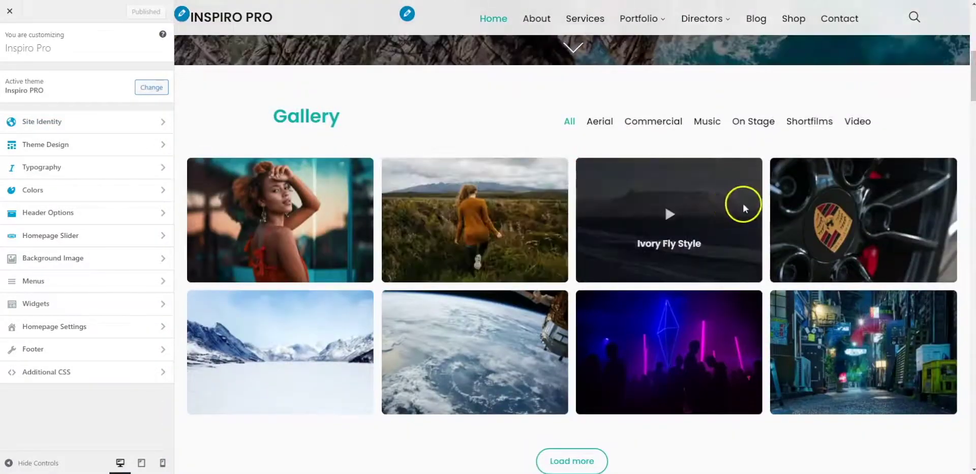
{"action": "scroll", "coordinate": [817, 229], "scroll_direction": "down", "scroll_amount": 4}
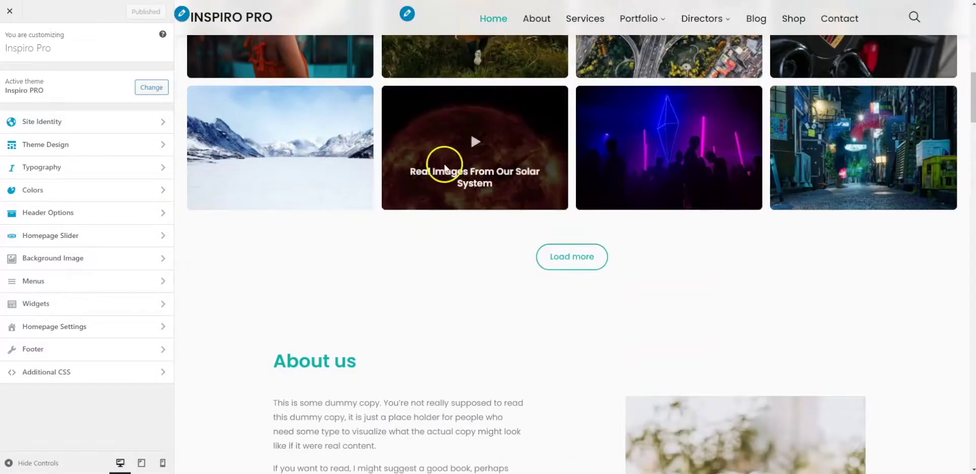
{"action": "scroll", "coordinate": [503, 248], "scroll_direction": "down", "scroll_amount": 5}
{"action": "scroll", "coordinate": [375, 230], "scroll_direction": "down", "scroll_amount": 2}
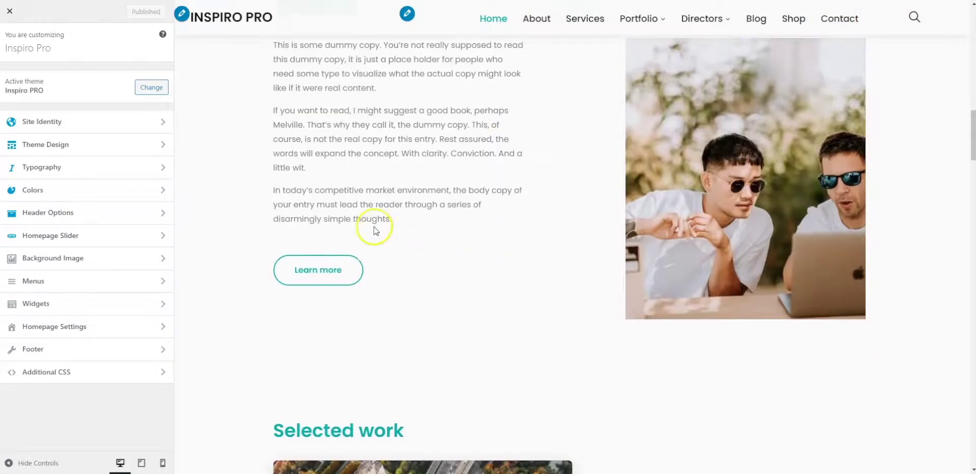
{"action": "left_click", "coordinate": [71, 145]}
{"action": "left_click", "coordinate": [121, 157]}
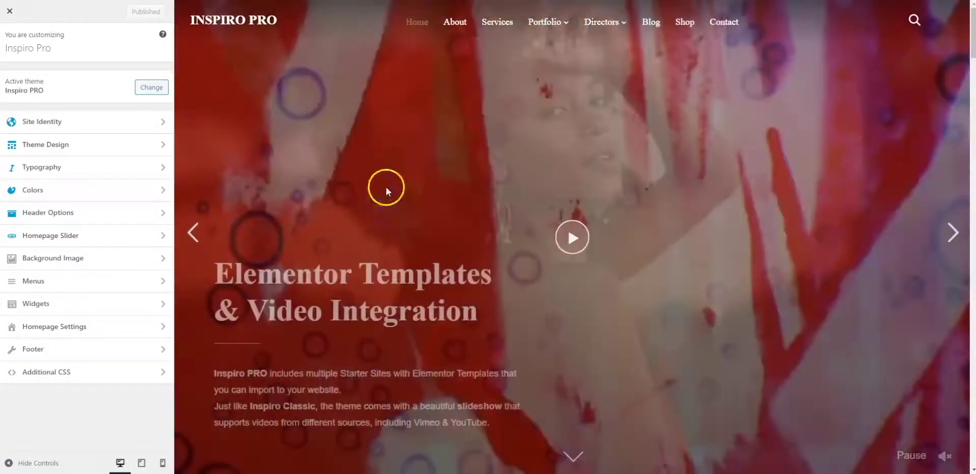
Scroll down the preview homepage, then reopen the Theme Design choices to restore the original design.
{"action": "mouse_move", "coordinate": [537, 28]}
{"action": "scroll", "coordinate": [342, 159], "scroll_direction": "down", "scroll_amount": 6}
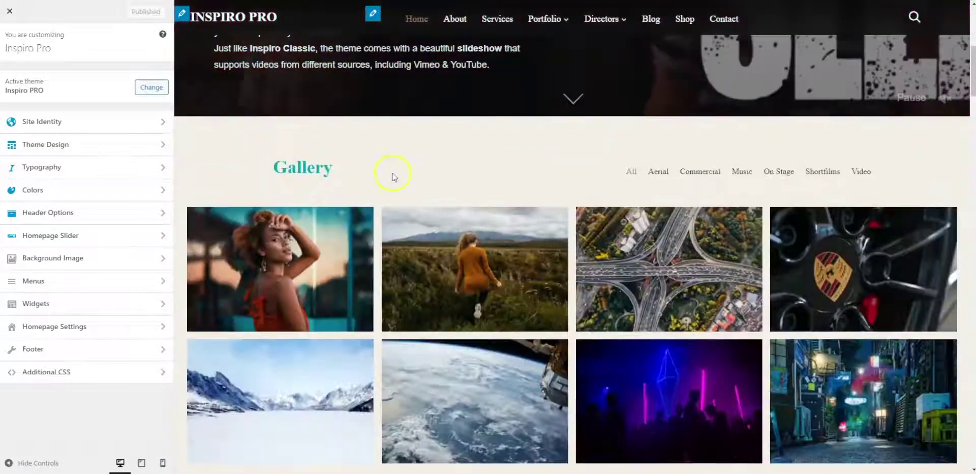
{"action": "scroll", "coordinate": [447, 183], "scroll_direction": "down", "scroll_amount": 7}
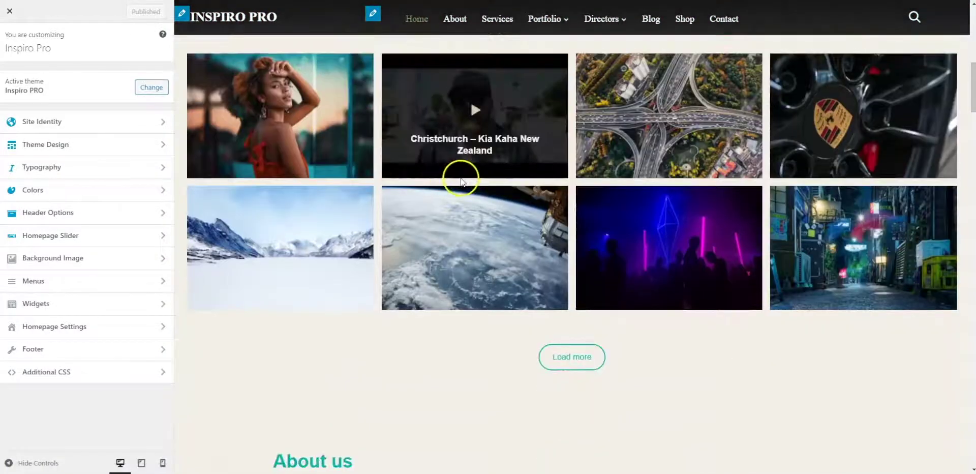
{"action": "scroll", "coordinate": [444, 178], "scroll_direction": "down", "scroll_amount": 2}
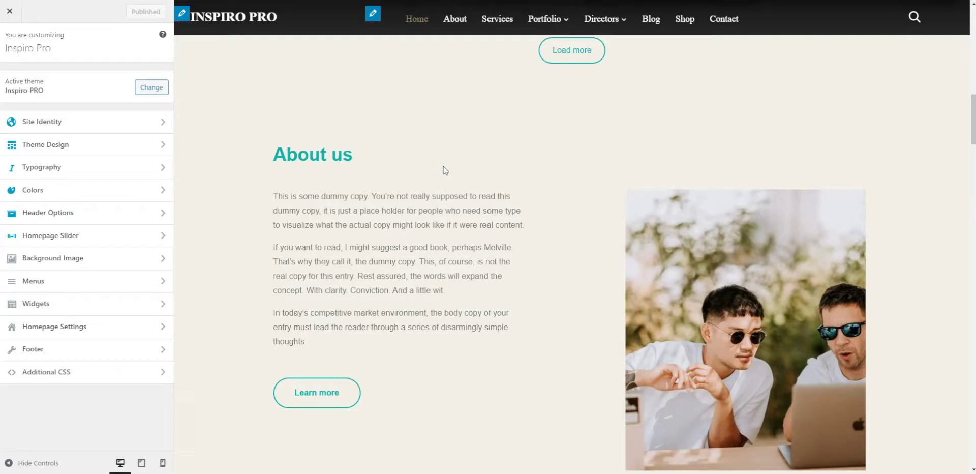
{"action": "left_click", "coordinate": [102, 146]}
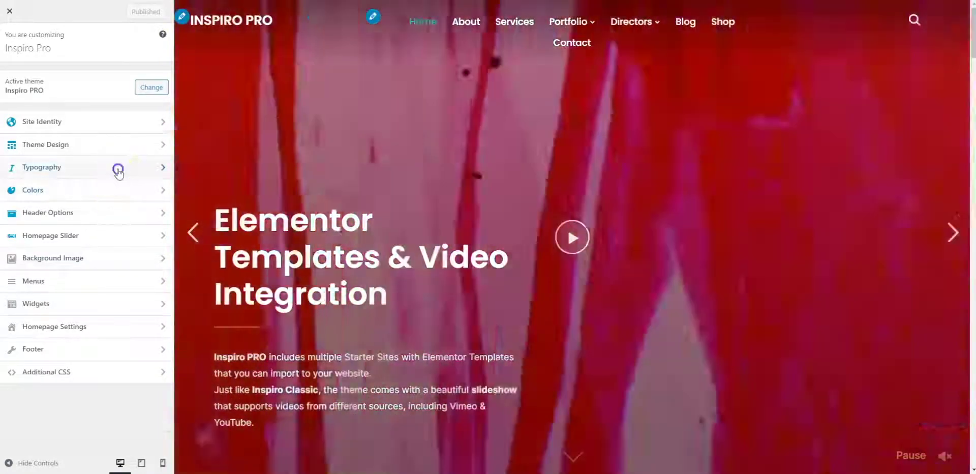
{"action": "left_click", "coordinate": [118, 171]}
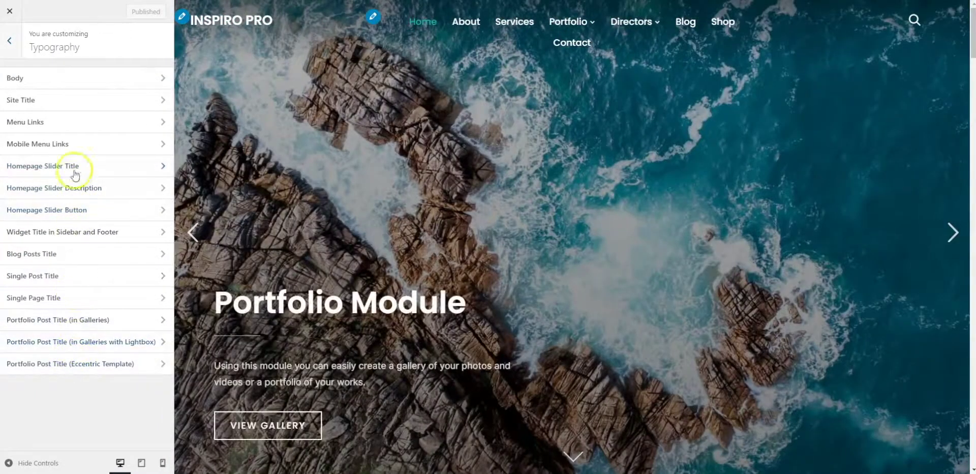
{"action": "left_click", "coordinate": [92, 77]}
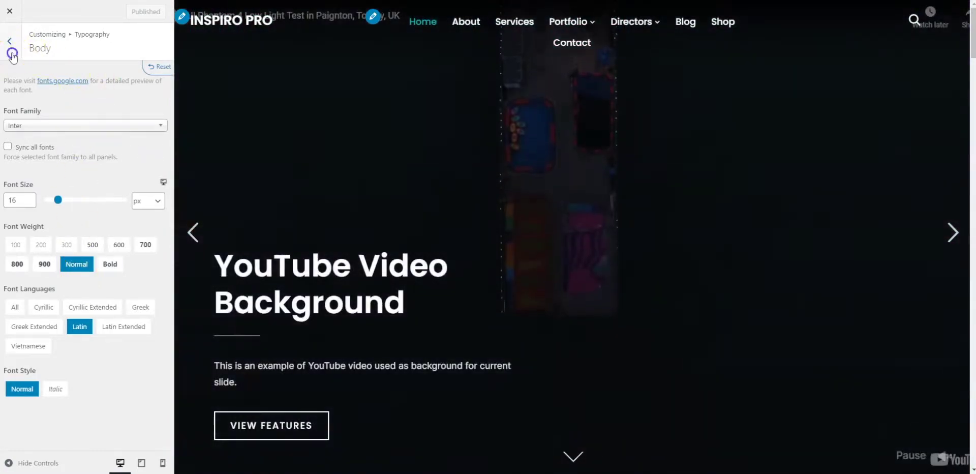
{"action": "left_click", "coordinate": [10, 50]}
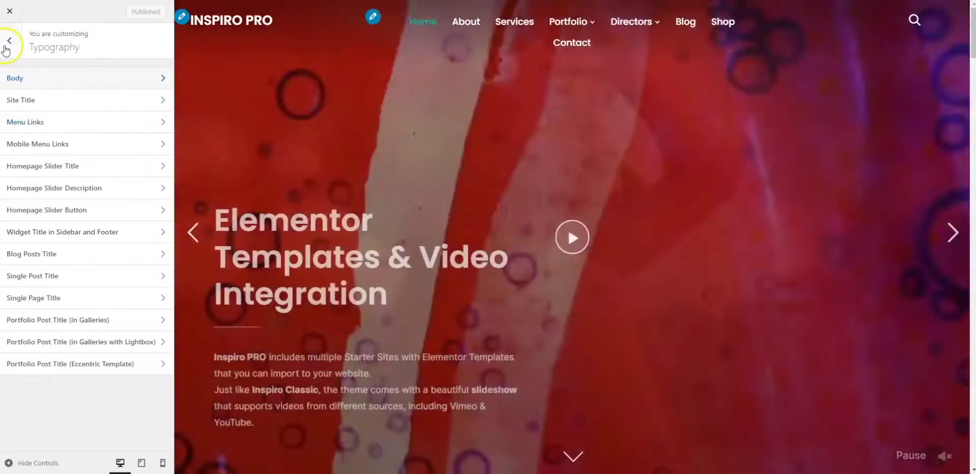
{"action": "left_click", "coordinate": [9, 40]}
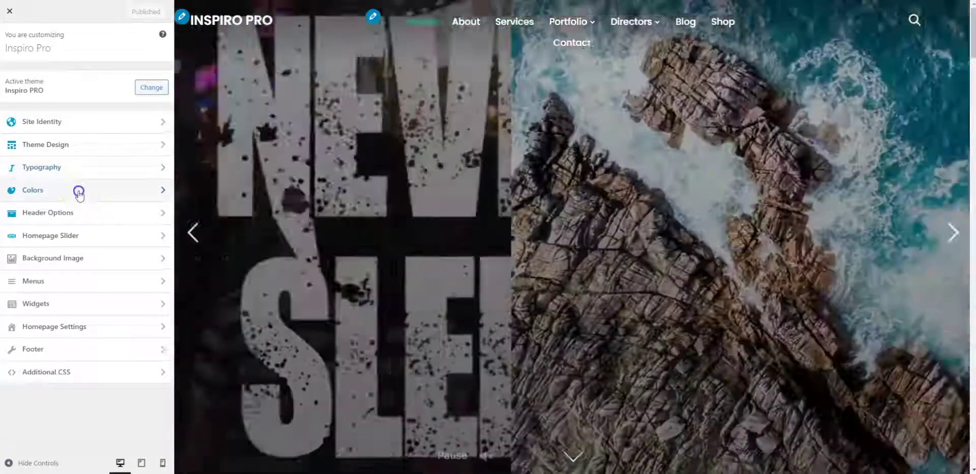
{"action": "left_click", "coordinate": [78, 191]}
{"action": "left_click", "coordinate": [63, 89]}
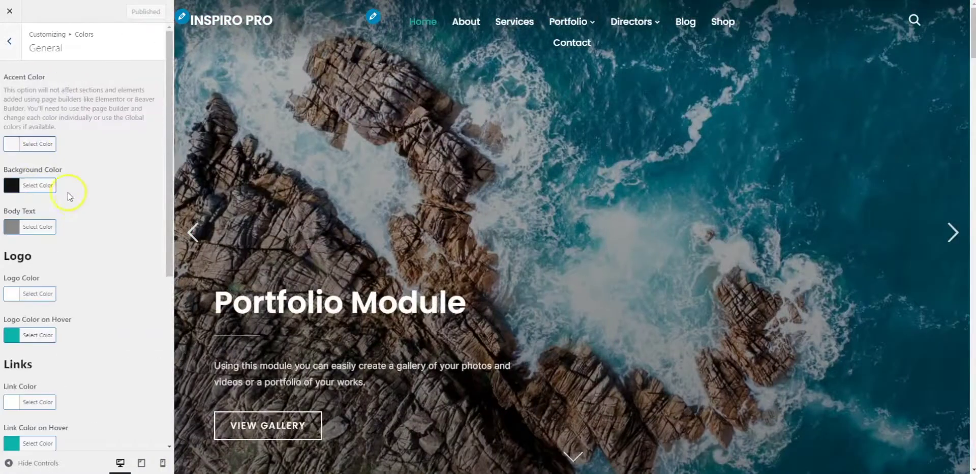
{"action": "scroll", "coordinate": [70, 204], "scroll_direction": "down", "scroll_amount": 5}
{"action": "scroll", "coordinate": [79, 201], "scroll_direction": "up", "scroll_amount": 3}
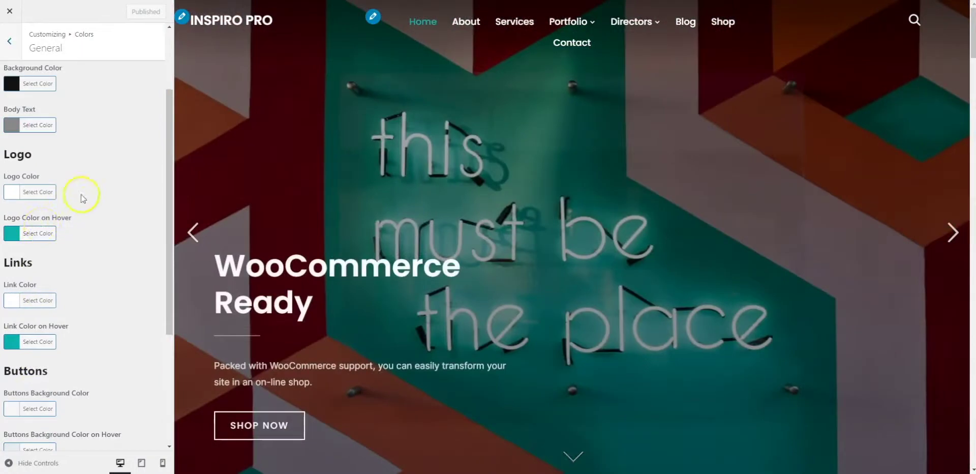
{"action": "scroll", "coordinate": [82, 197], "scroll_direction": "down", "scroll_amount": 4}
{"action": "scroll", "coordinate": [88, 208], "scroll_direction": "up", "scroll_amount": 5}
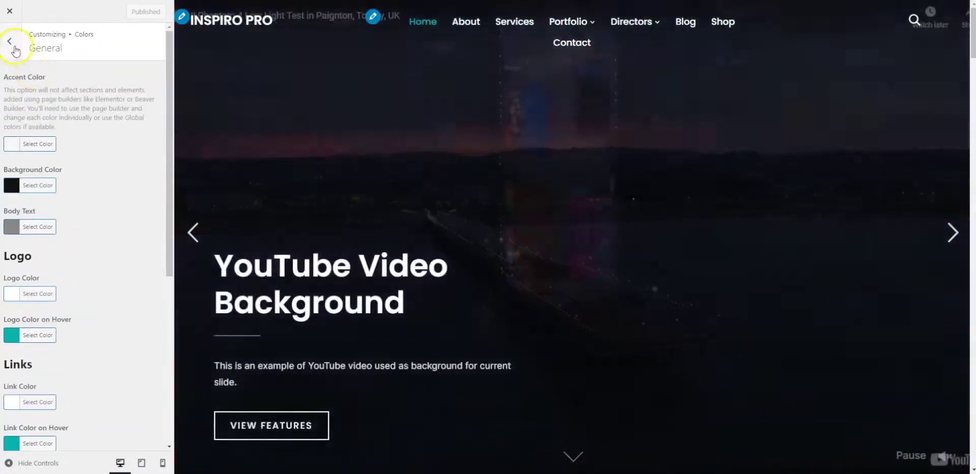
{"action": "left_click", "coordinate": [10, 44]}
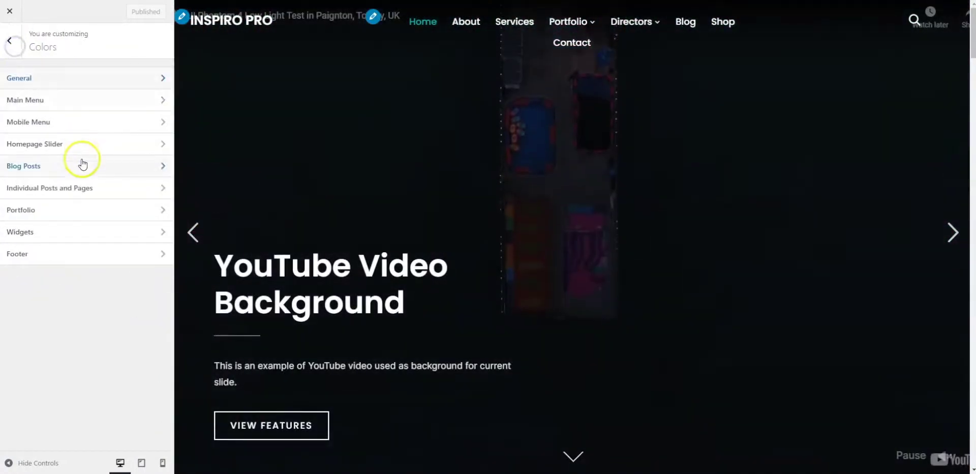
{"action": "left_click", "coordinate": [68, 167]}
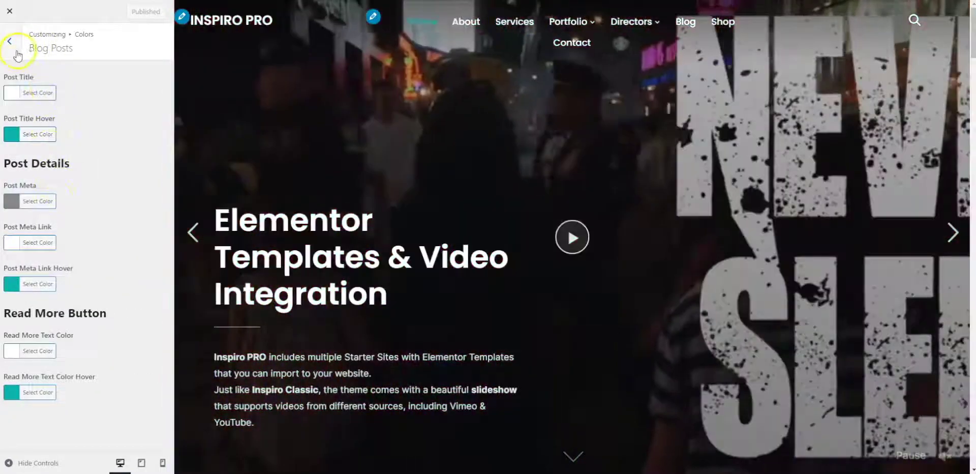
{"action": "left_click", "coordinate": [17, 53]}
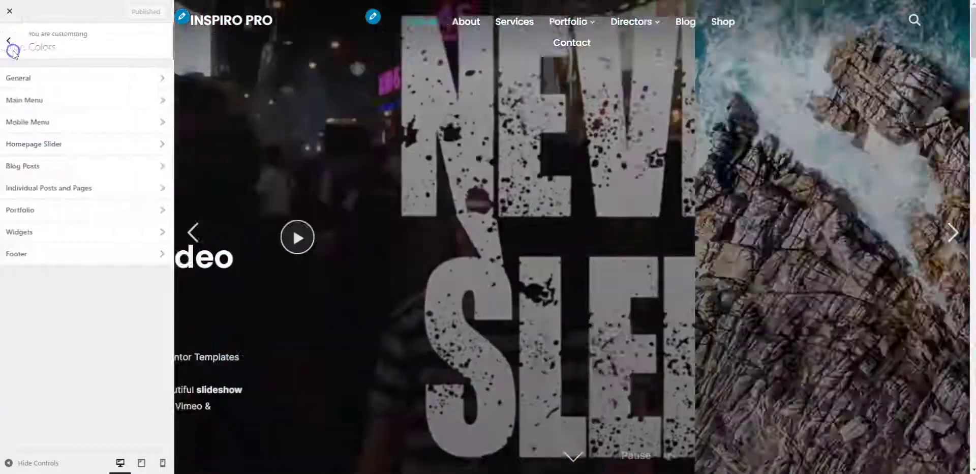
{"action": "left_click", "coordinate": [10, 48]}
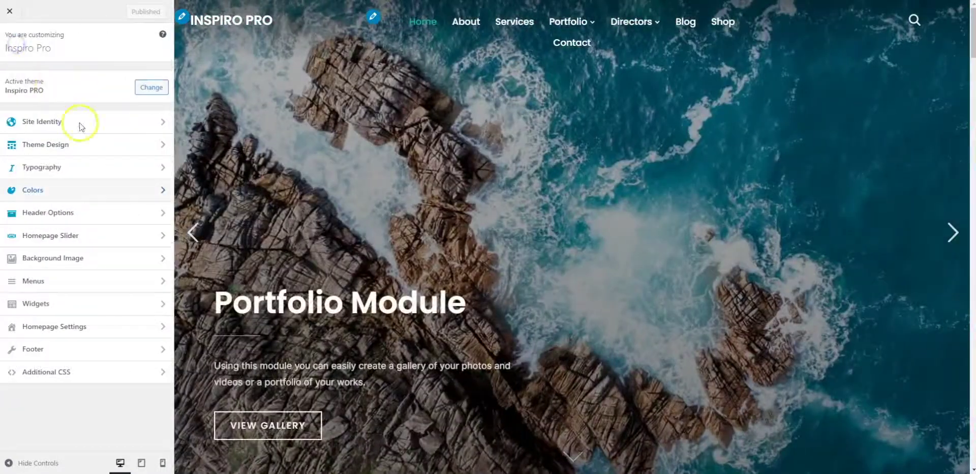
{"action": "left_click", "coordinate": [89, 215]}
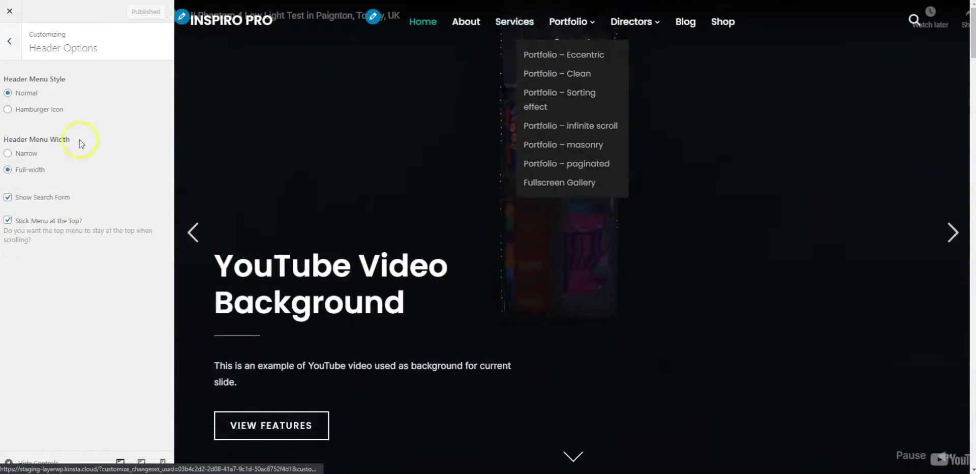
Try a Hamburger Icon header menu, previewing its Portfolio submenu, then revert to the normal menu.
{"action": "left_click", "coordinate": [31, 109]}
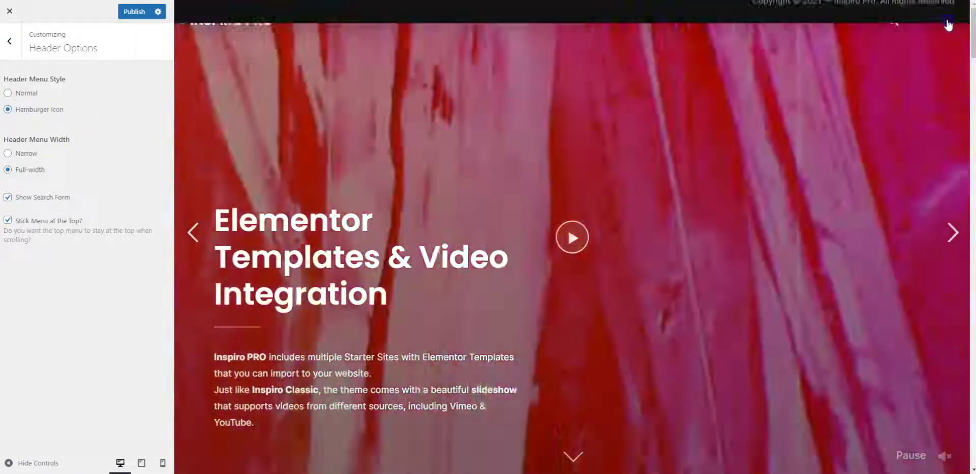
{"action": "left_click", "coordinate": [948, 23]}
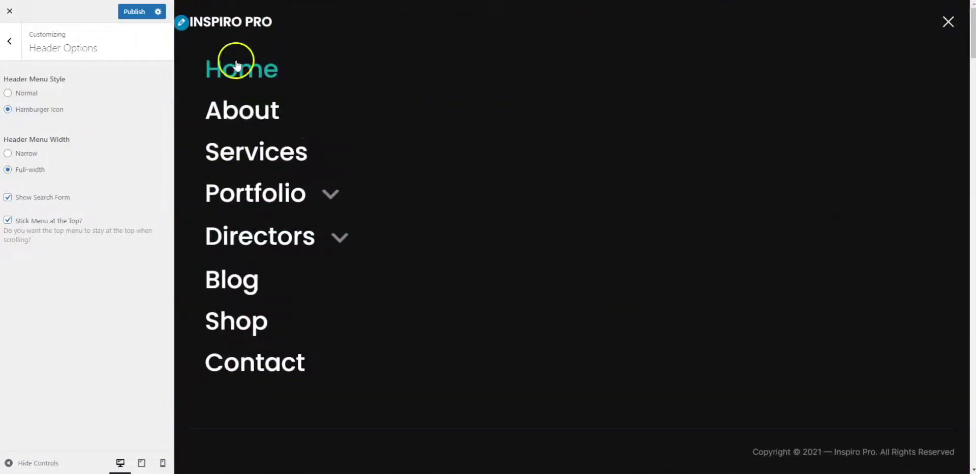
{"action": "left_click", "coordinate": [333, 196]}
{"action": "left_click", "coordinate": [297, 173]}
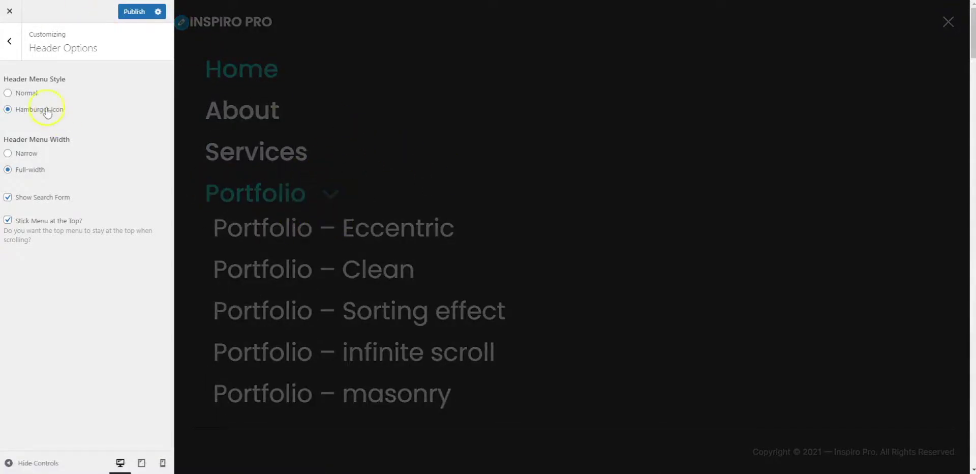
{"action": "left_click", "coordinate": [12, 93]}
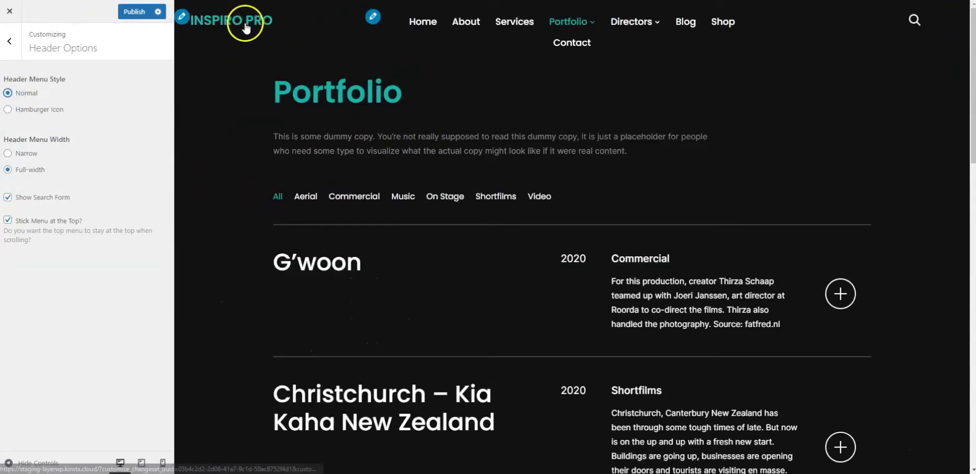
{"action": "left_click", "coordinate": [193, 21]}
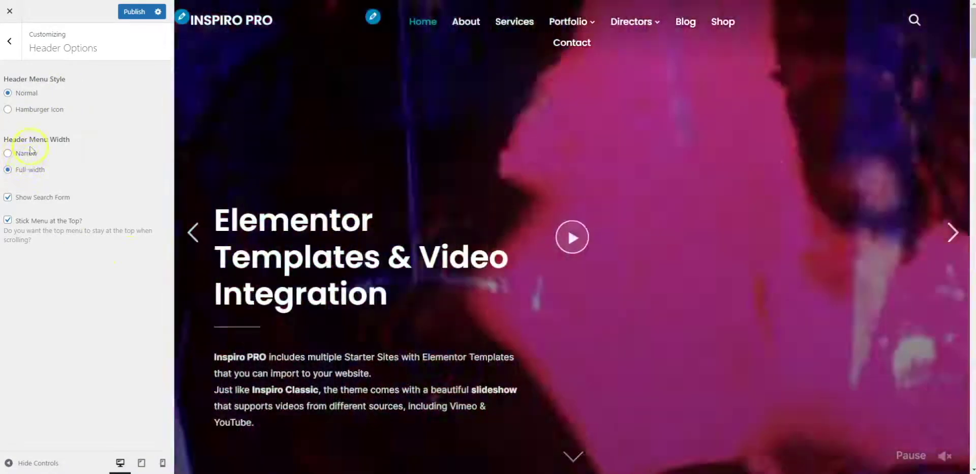
Set the header to Narrow width with a Hamburger Icon menu and Stick Menu at the Top off.
{"action": "left_click", "coordinate": [32, 154]}
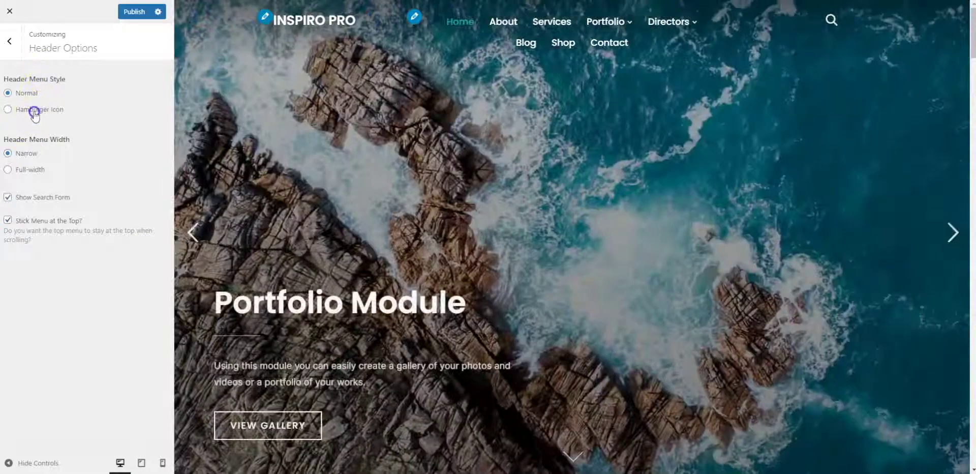
{"action": "left_click", "coordinate": [34, 113]}
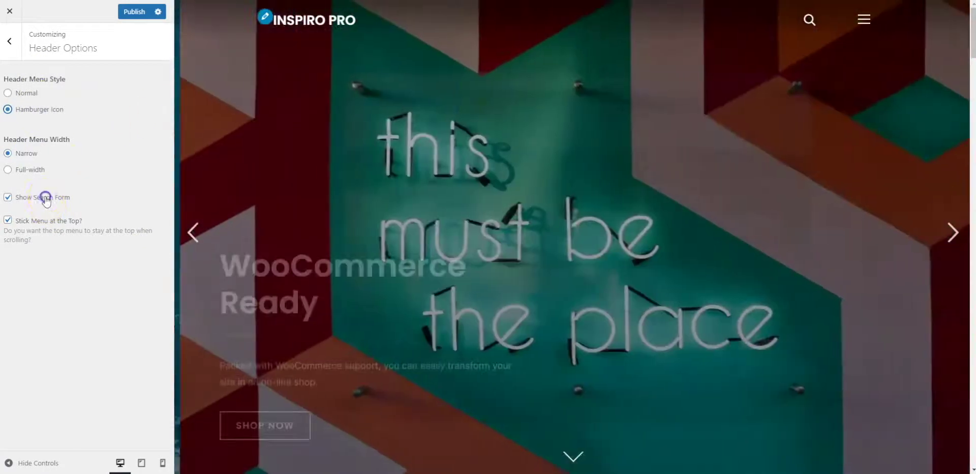
{"action": "left_click", "coordinate": [46, 199]}
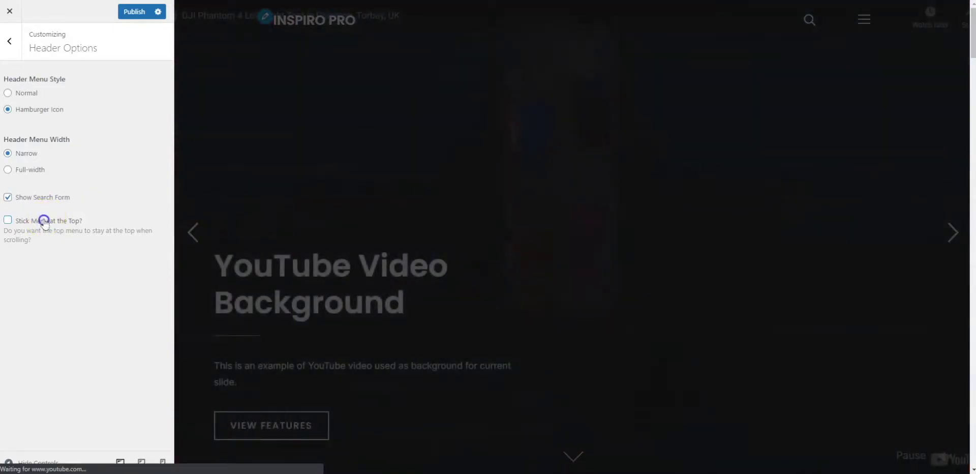
{"action": "left_click", "coordinate": [17, 59]}
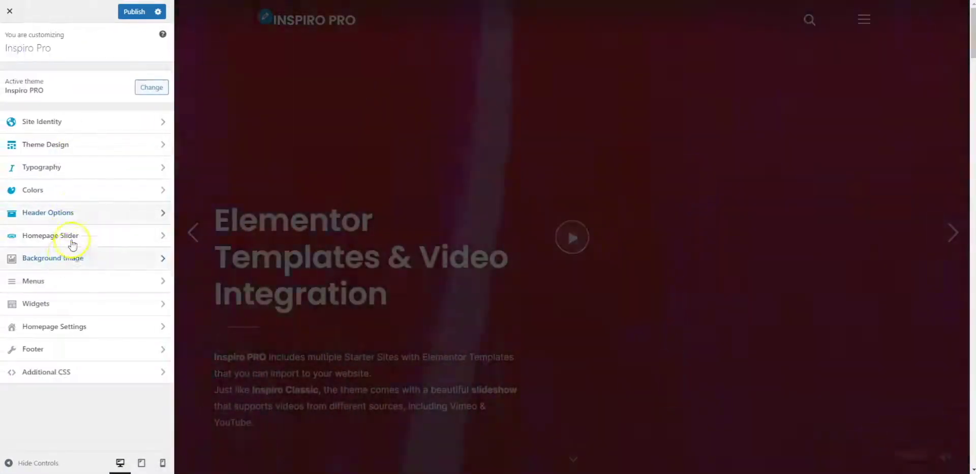
{"action": "left_click", "coordinate": [75, 240]}
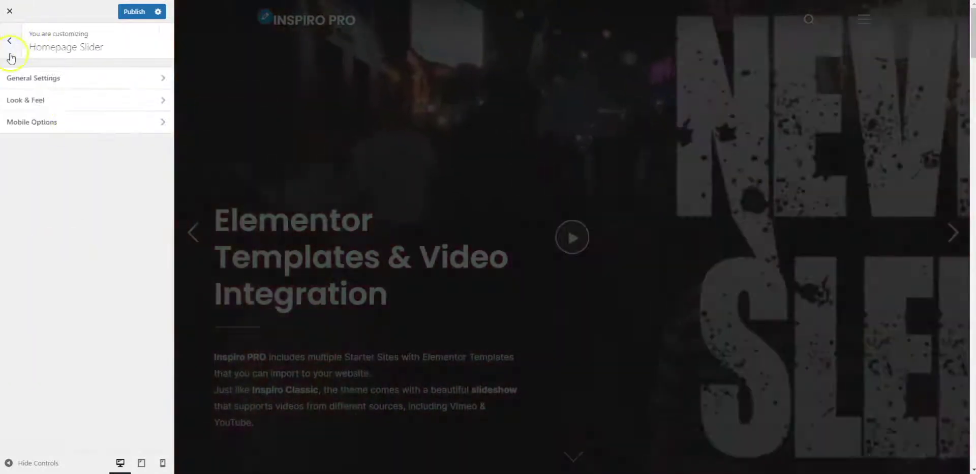
{"action": "left_click", "coordinate": [9, 41]}
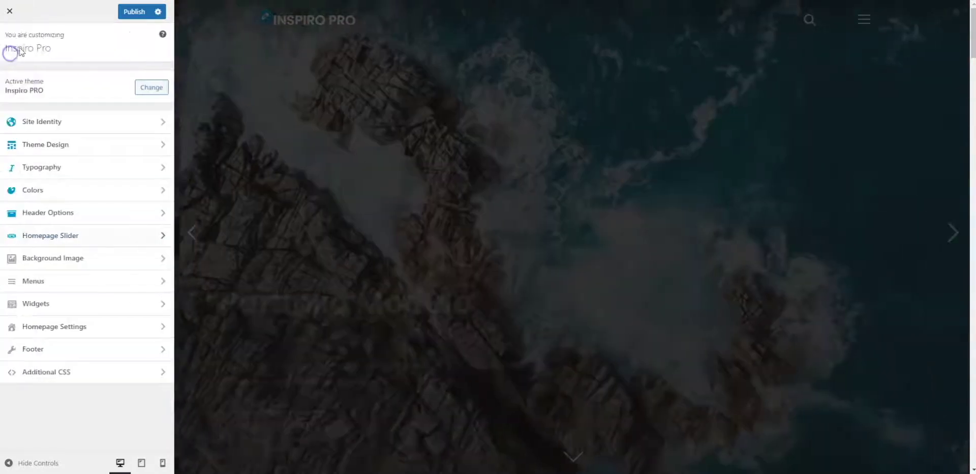